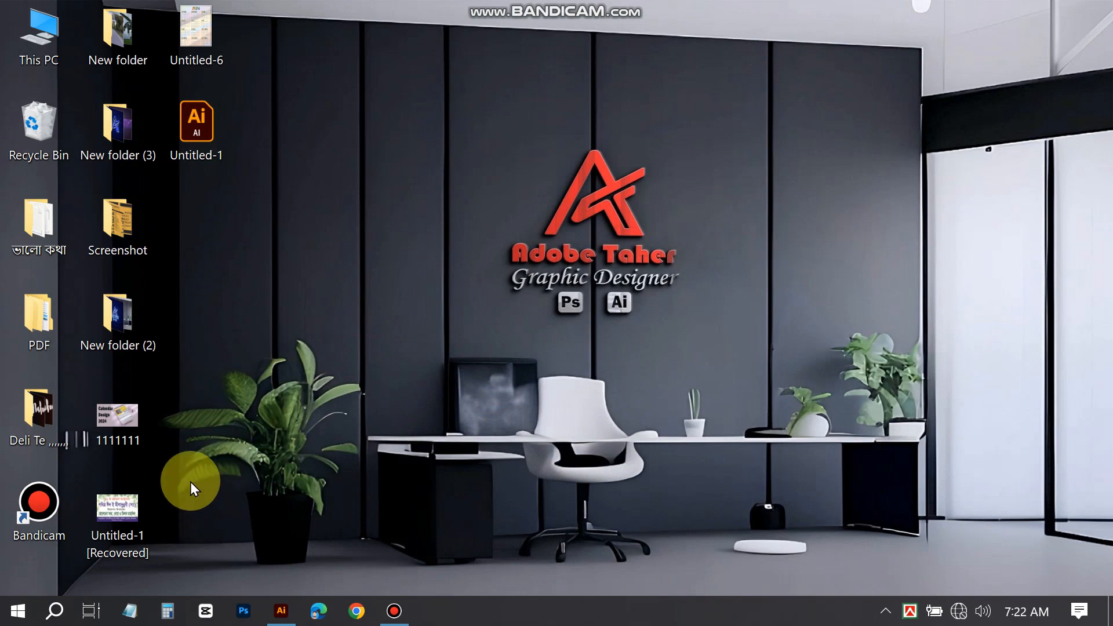
- Switch to Illustrator and create a new 800 x 800 px document
left_click(281, 611)
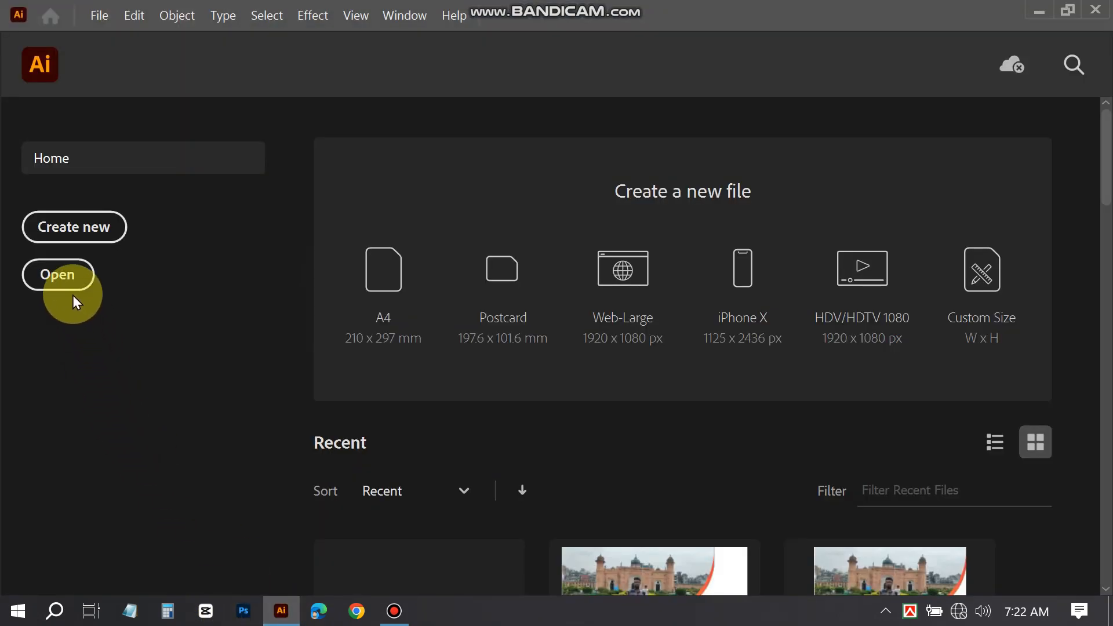
left_click(86, 229)
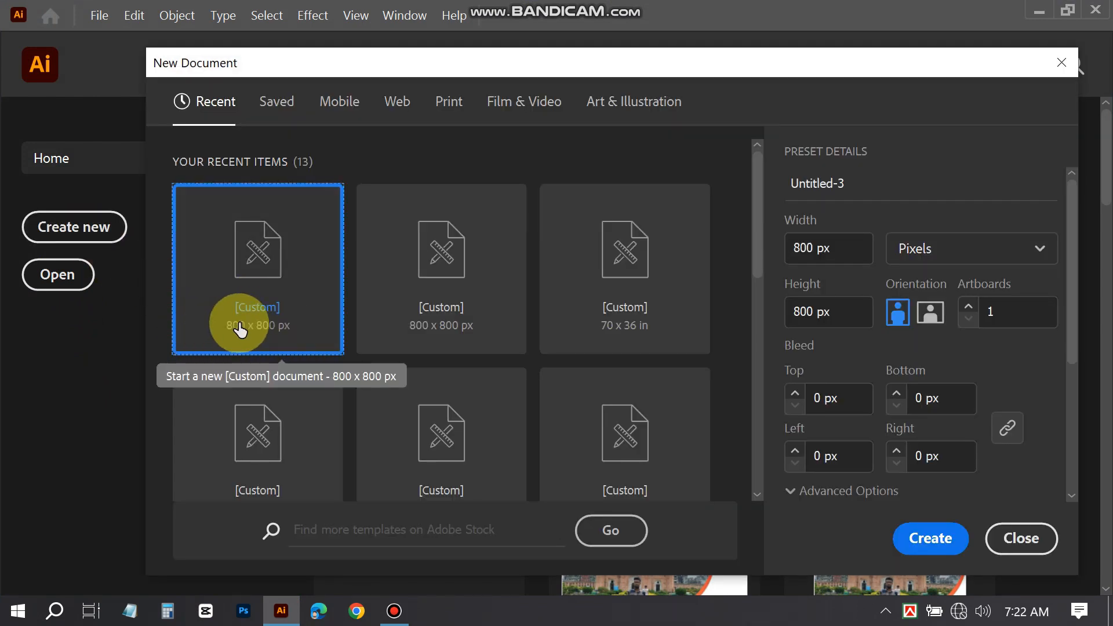
left_click(932, 540)
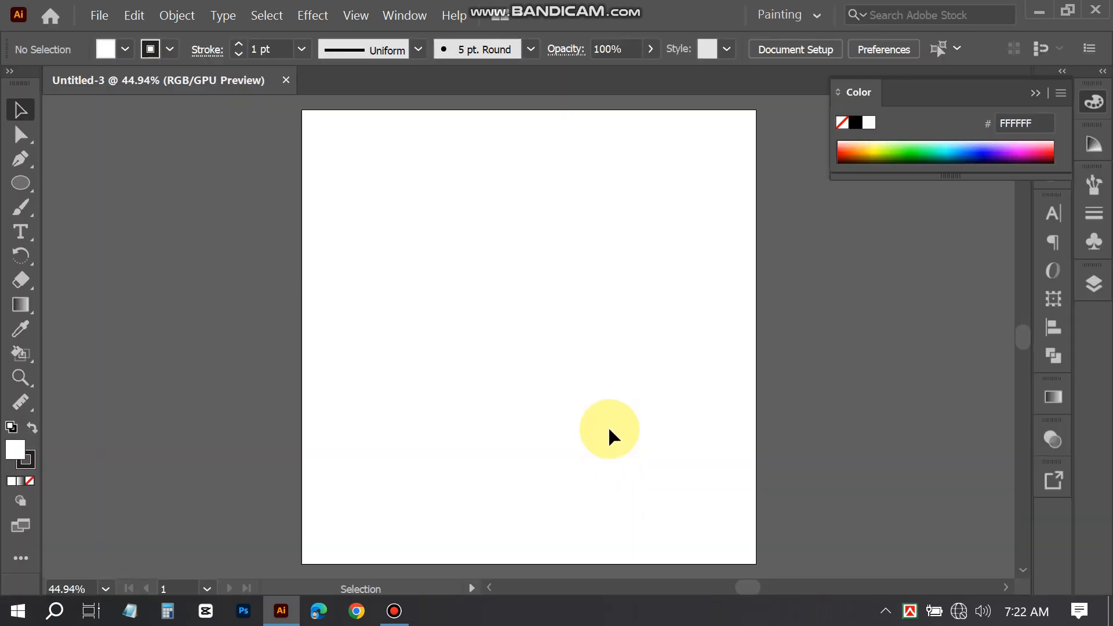
- Draw a small circle with the Ellipse tool near the middle of the artboard and move it slightly lower
key("ctrl+=")
key("ctrl+=")
key("ctrl+=")
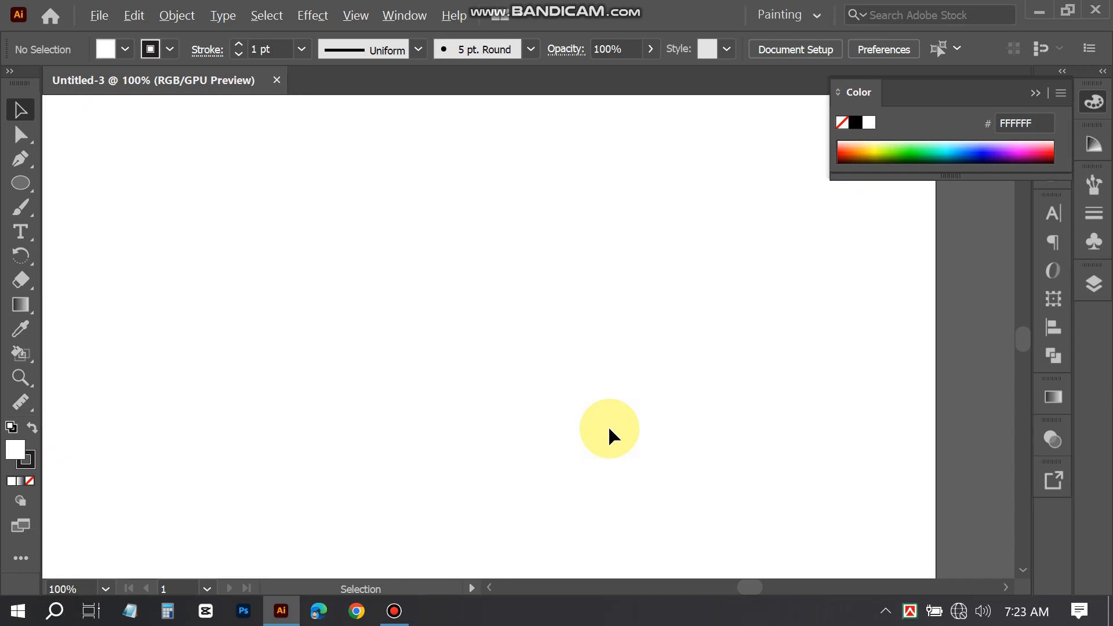
scroll(609, 426, "left", 2)
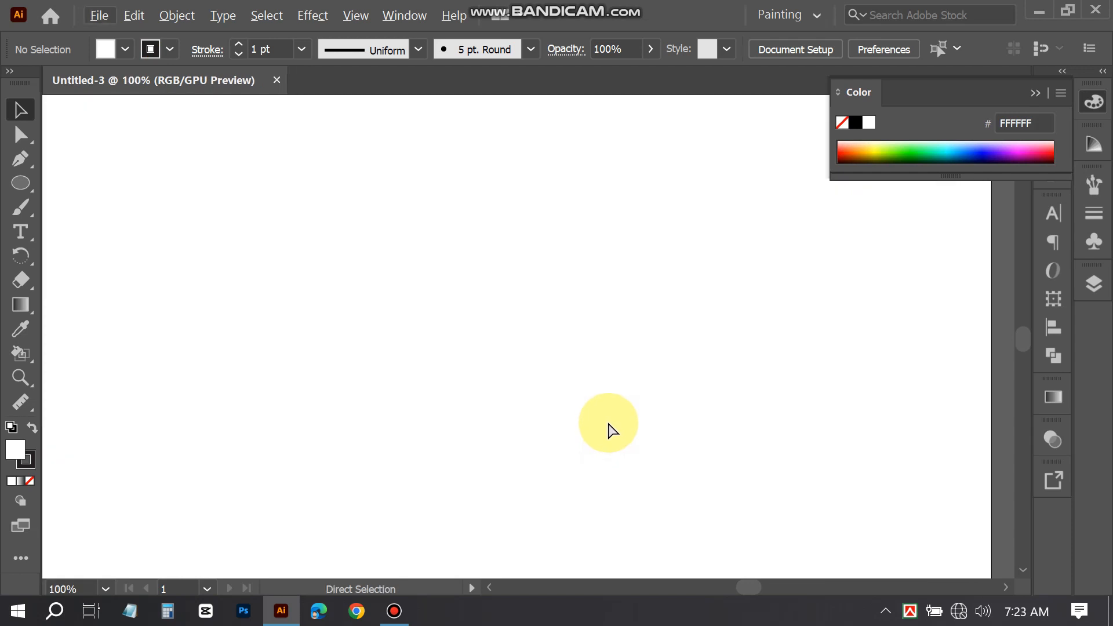
left_click(20, 187)
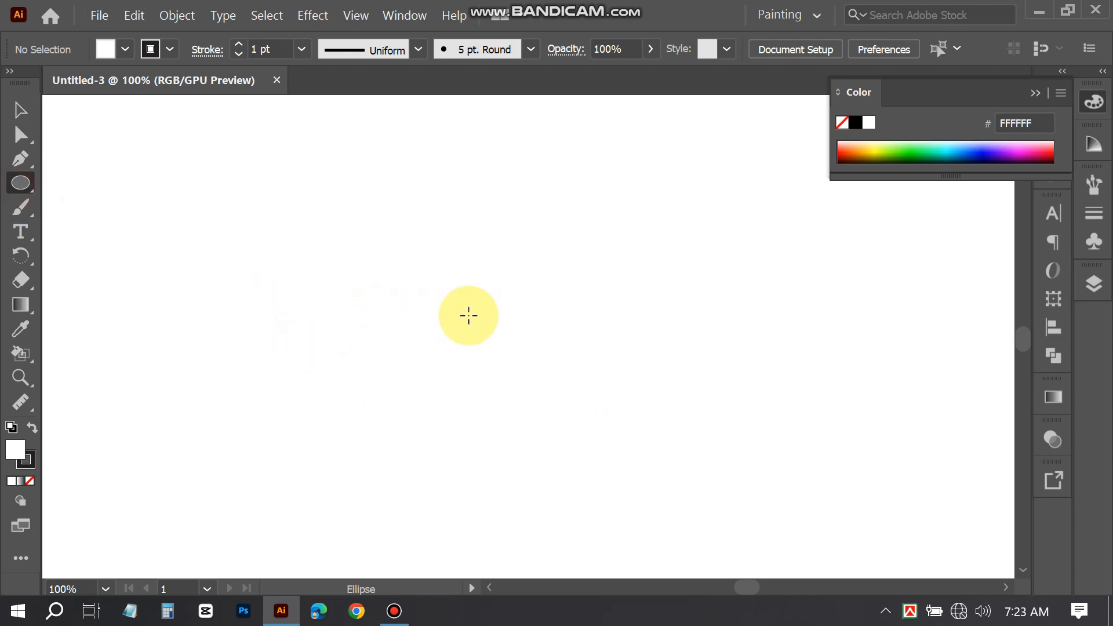
mouse_move(427, 298)
left_mouse_down()
mouse_move(516, 393)
mouse_move(513, 384)
left_mouse_up()
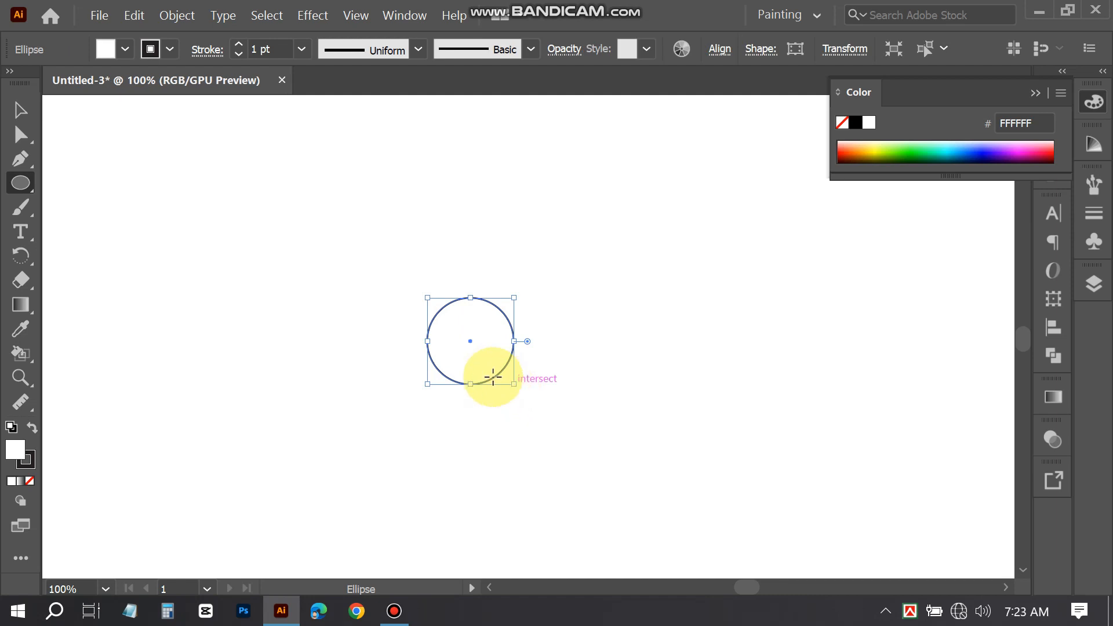
left_click(20, 110)
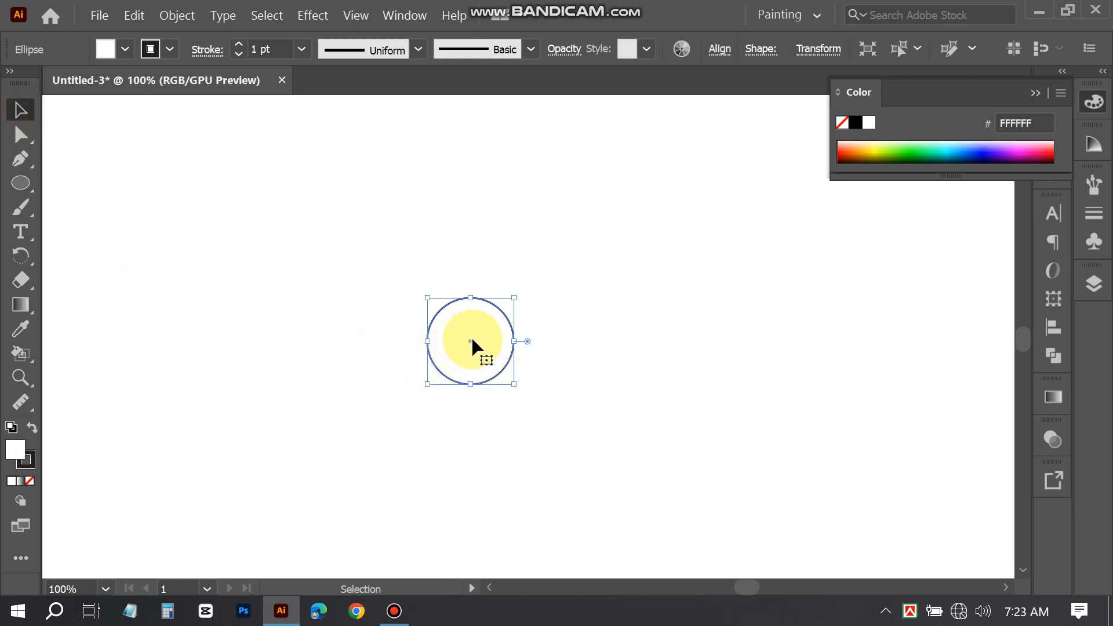
left_click_drag(471, 336, 474, 382)
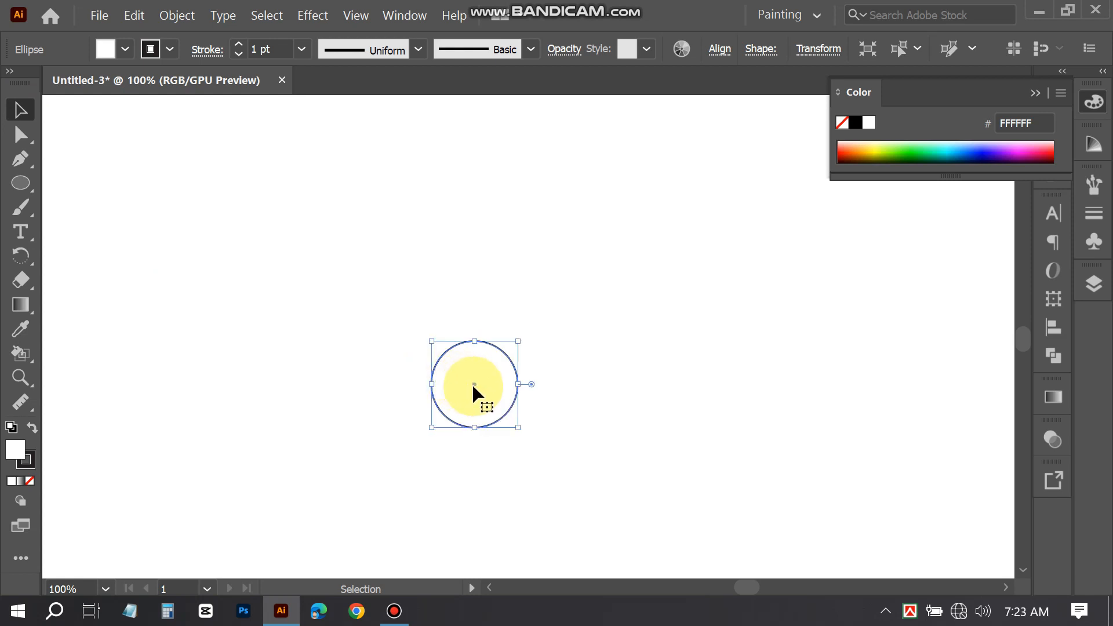
left_click_drag(474, 385, 472, 393)
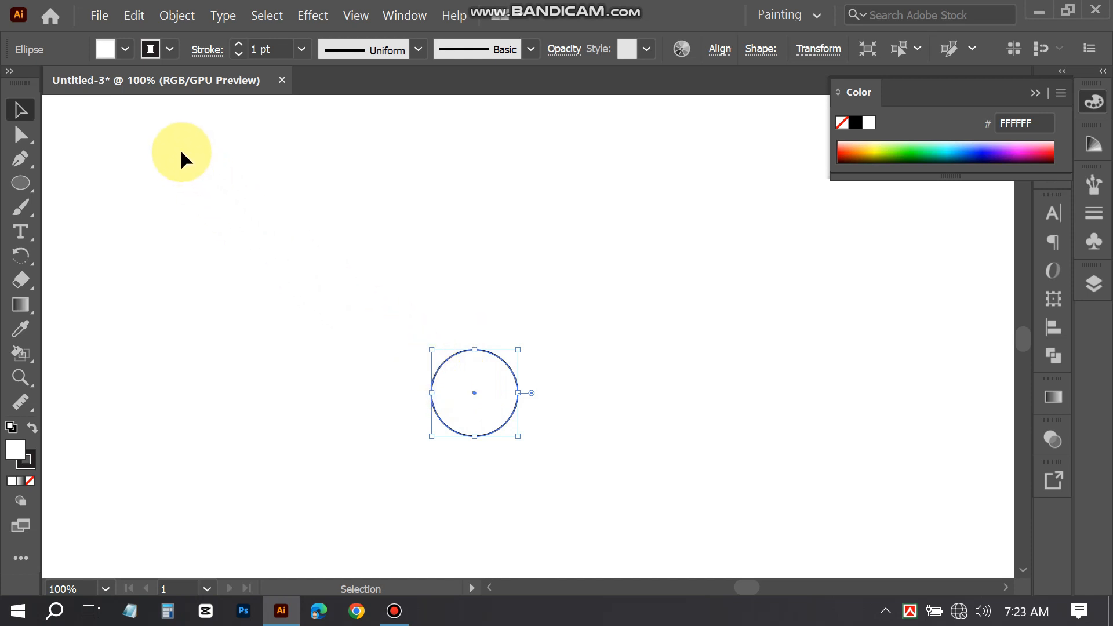
- Start a Transform effect on the circle with horizontal and vertical scale both set to 115%
left_click(224, 17)
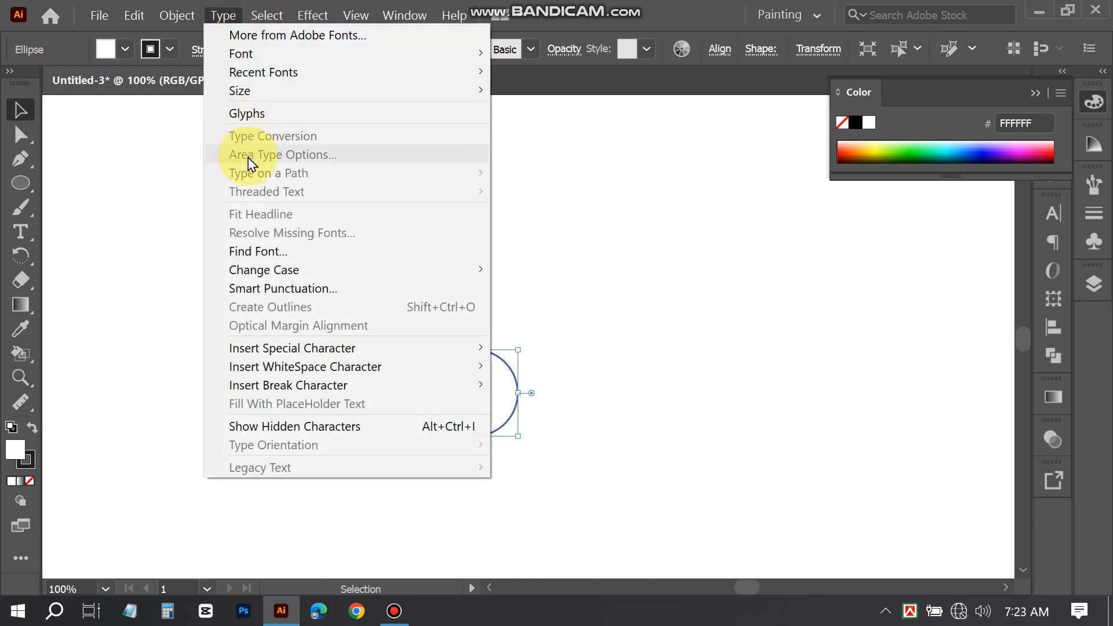
left_click(312, 17)
mouse_move(373, 196)
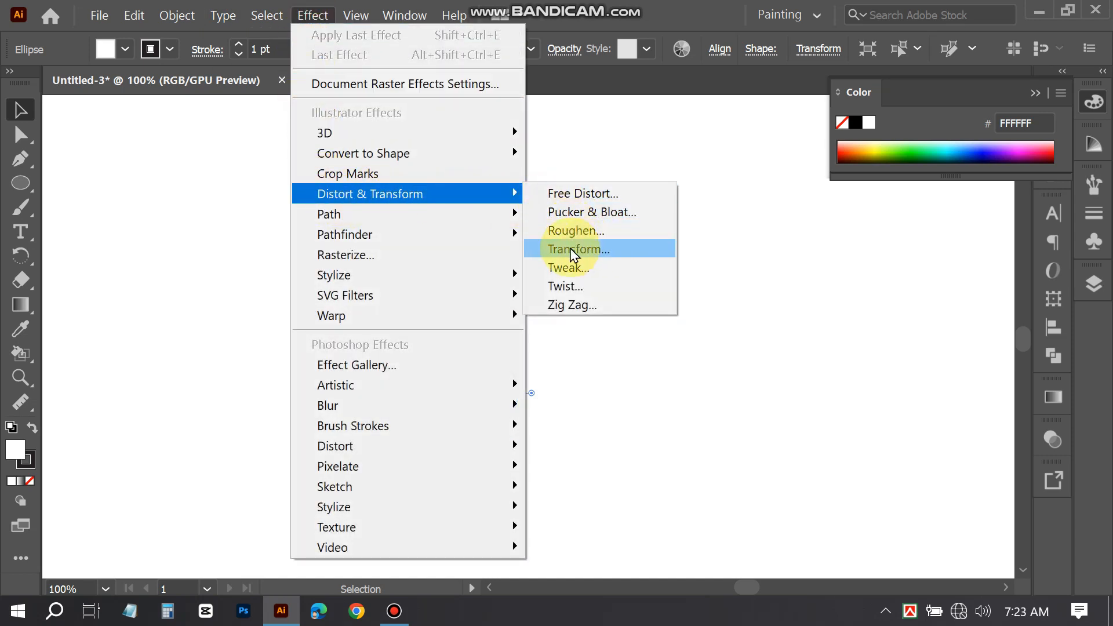
left_click(588, 253)
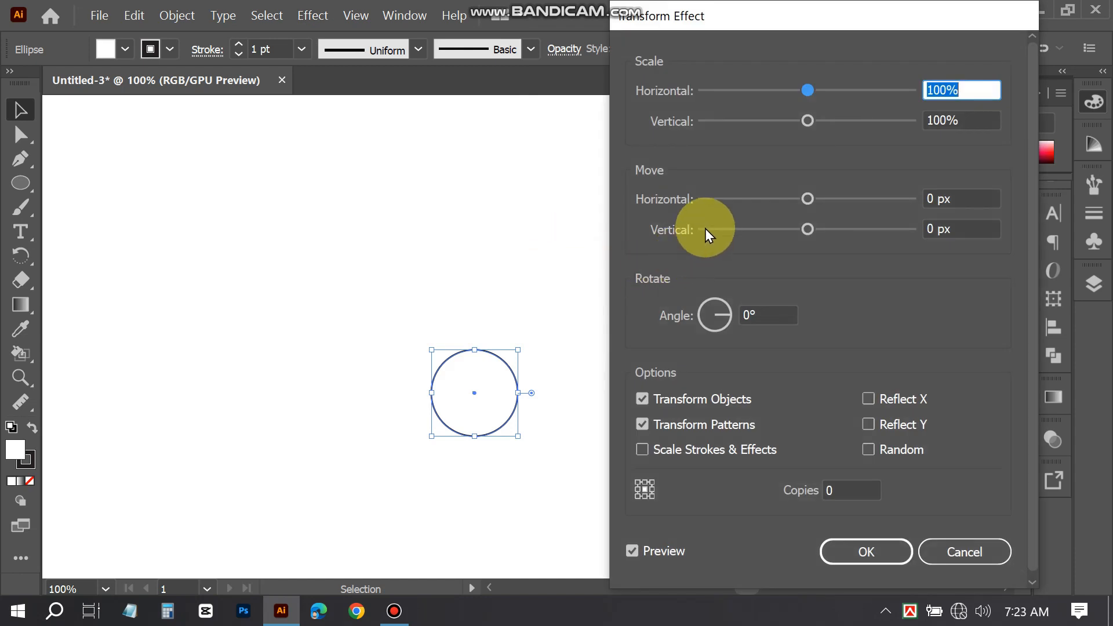
scroll(820, 96, "down", 7)
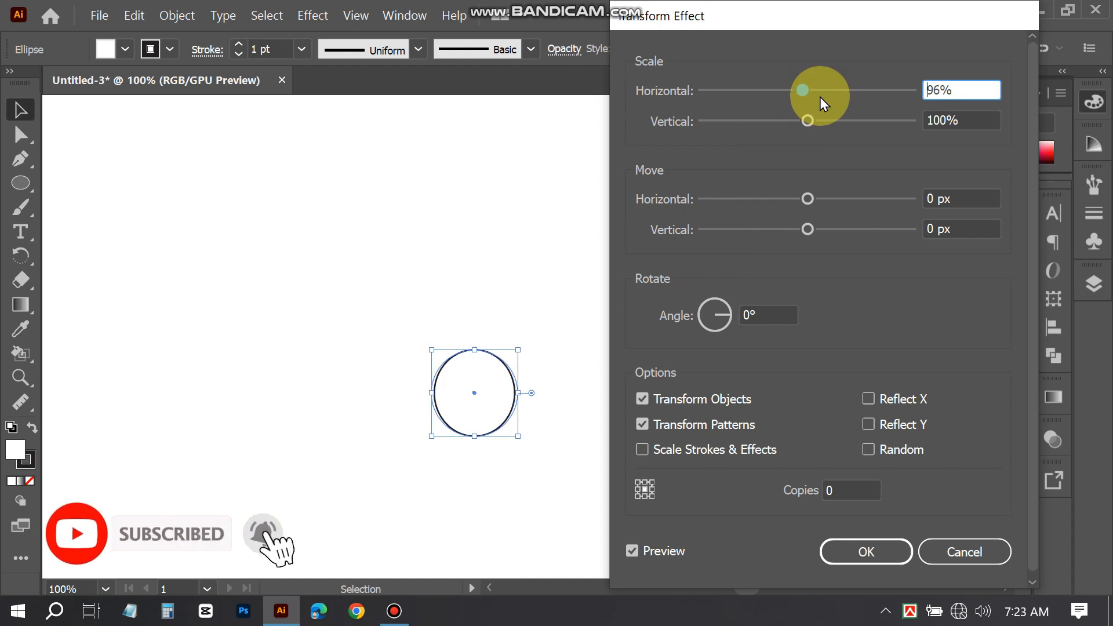
scroll(820, 97, "up", 6)
scroll(820, 96, "up", 12)
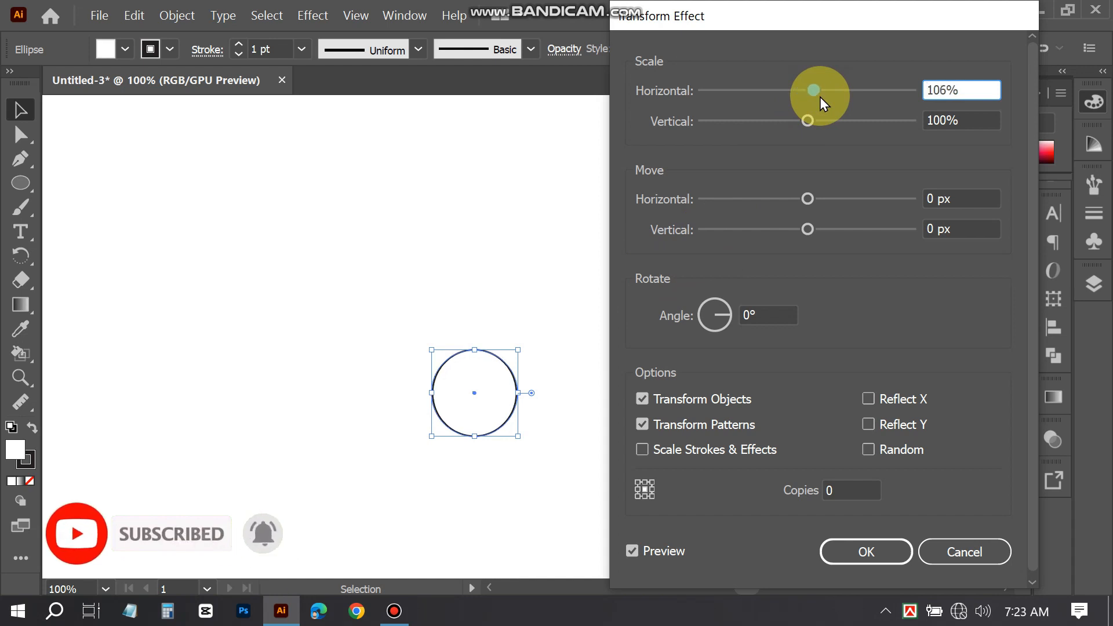
scroll(820, 96, "up", 4)
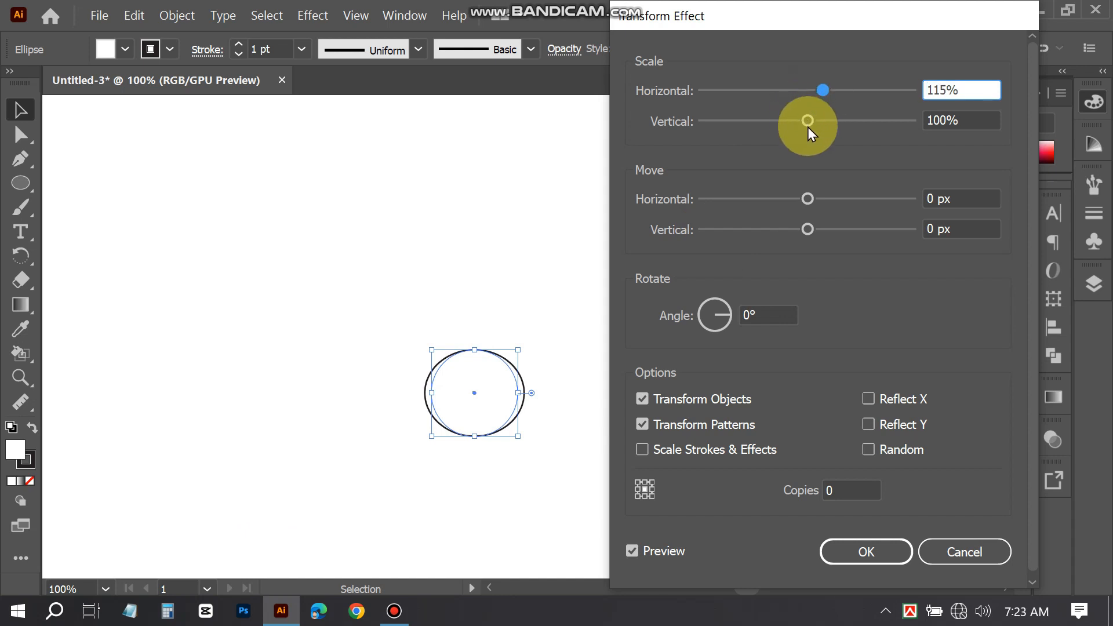
scroll(809, 127, "up", 7)
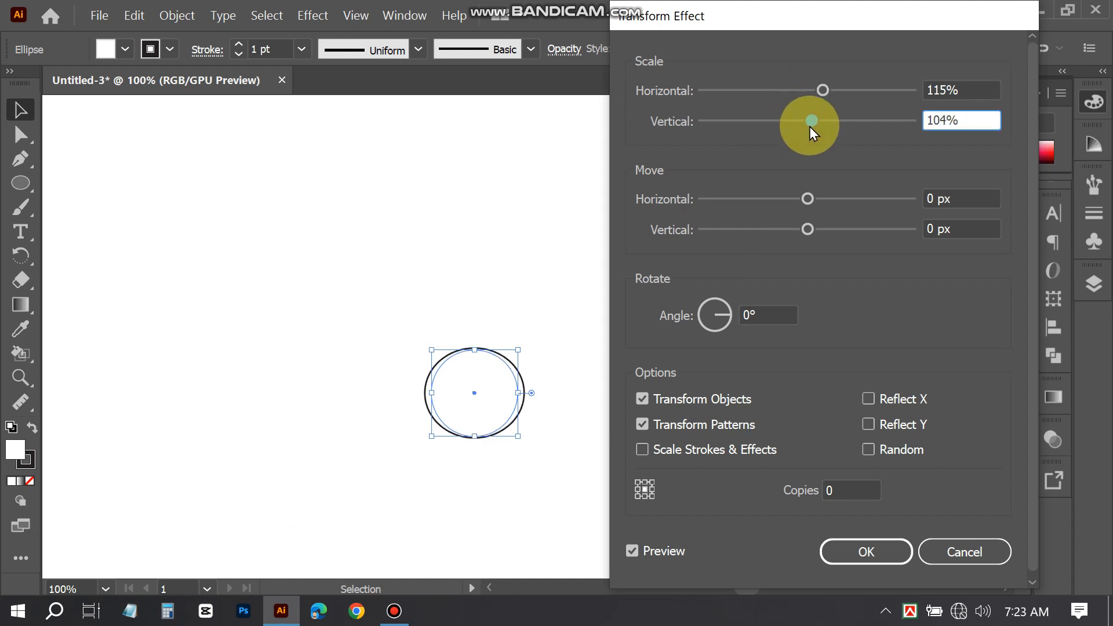
scroll(809, 126, "up", 9)
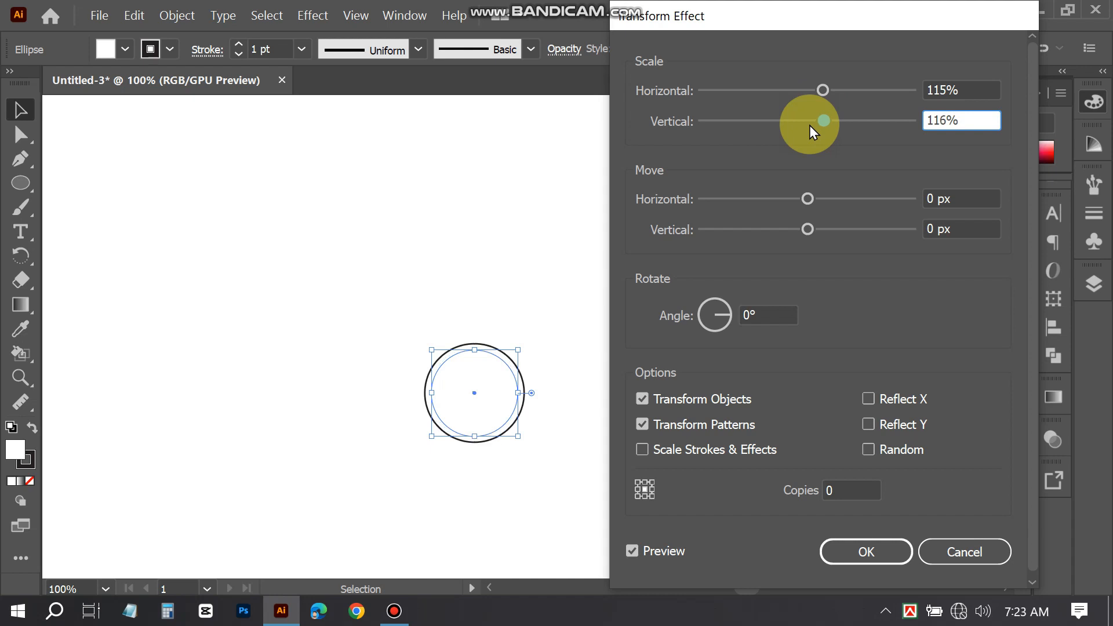
scroll(810, 125, "down", 1)
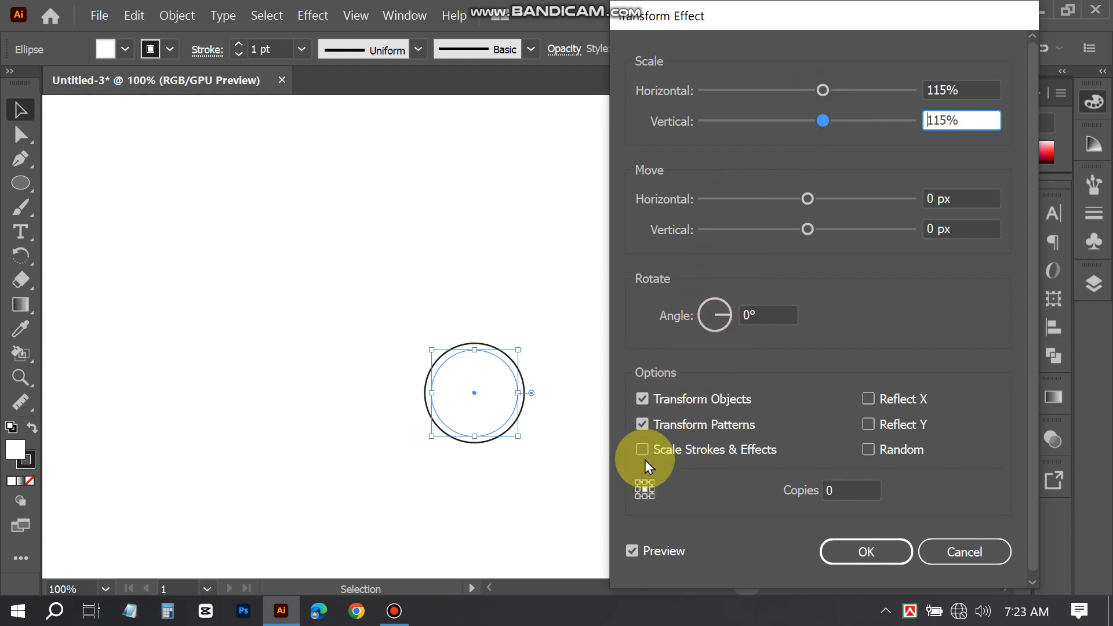
- Set the Transform effect's reference point to bottom centre and the copies to 9, and apply it
left_click(643, 497)
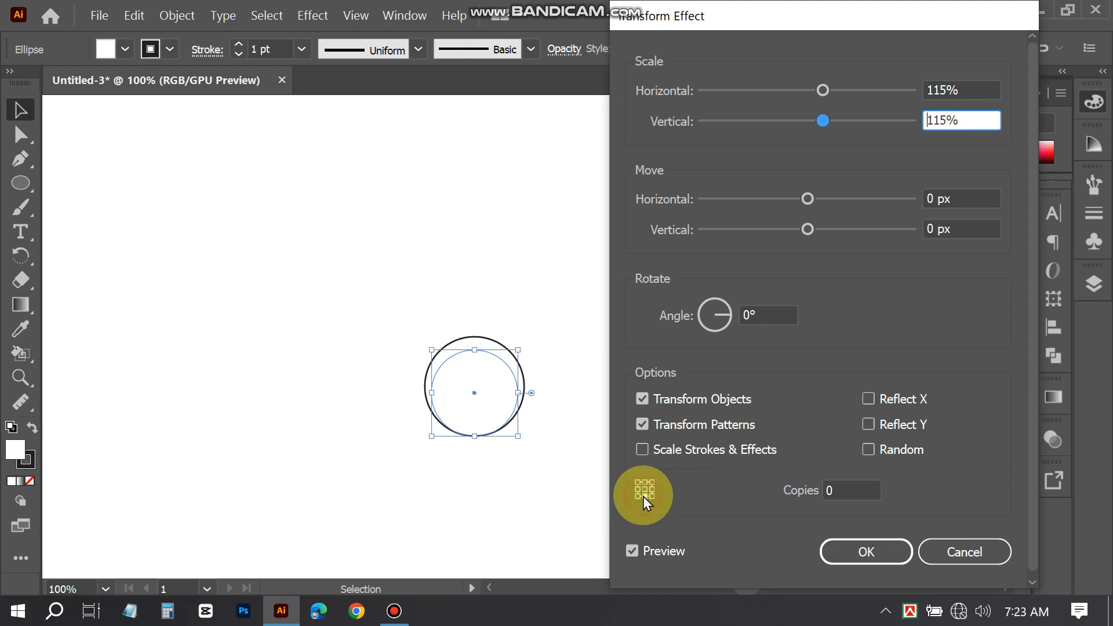
left_click(832, 490)
type("4")
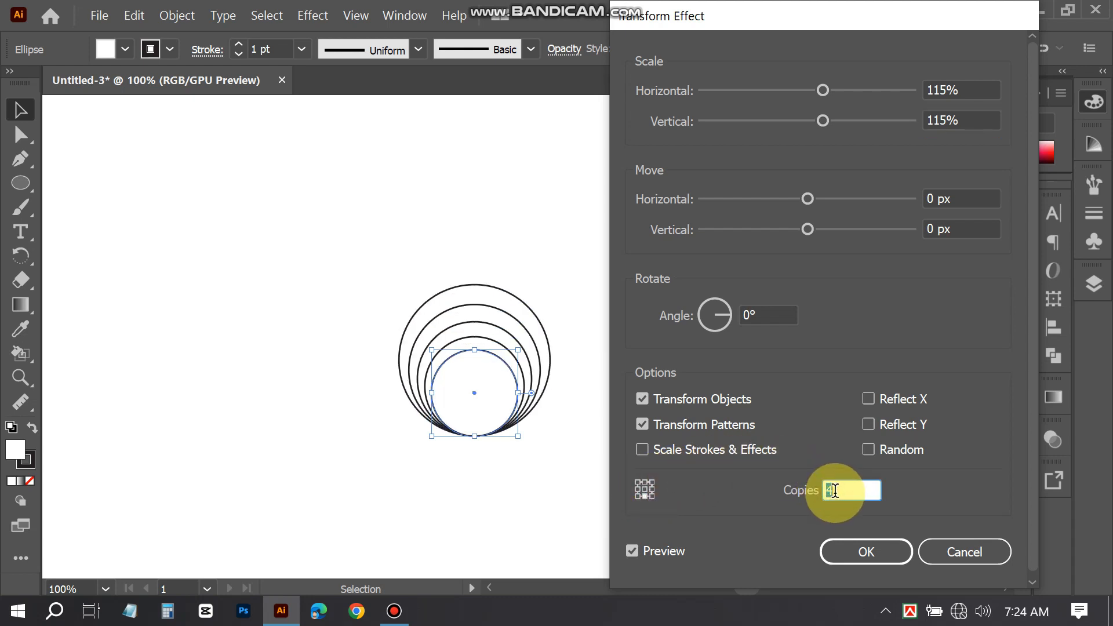
key("Up")
key("Up")
key("Up")
key("Up")
key("Up")
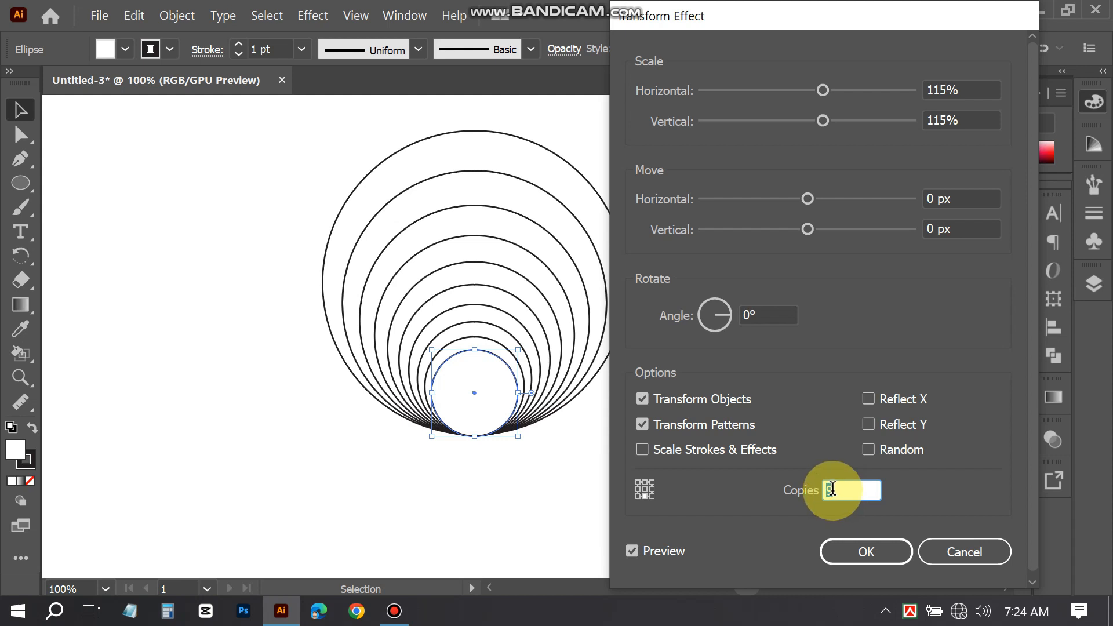
left_click(866, 552)
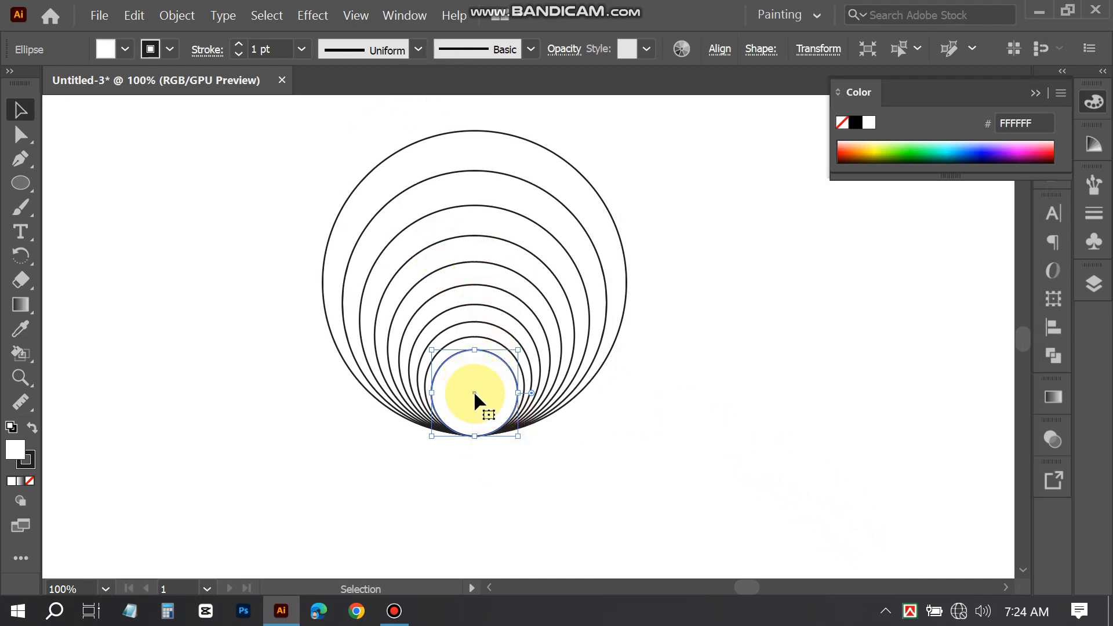
- Move the nested circles slightly down and expand their appearance
left_click_drag(474, 400, 474, 412)
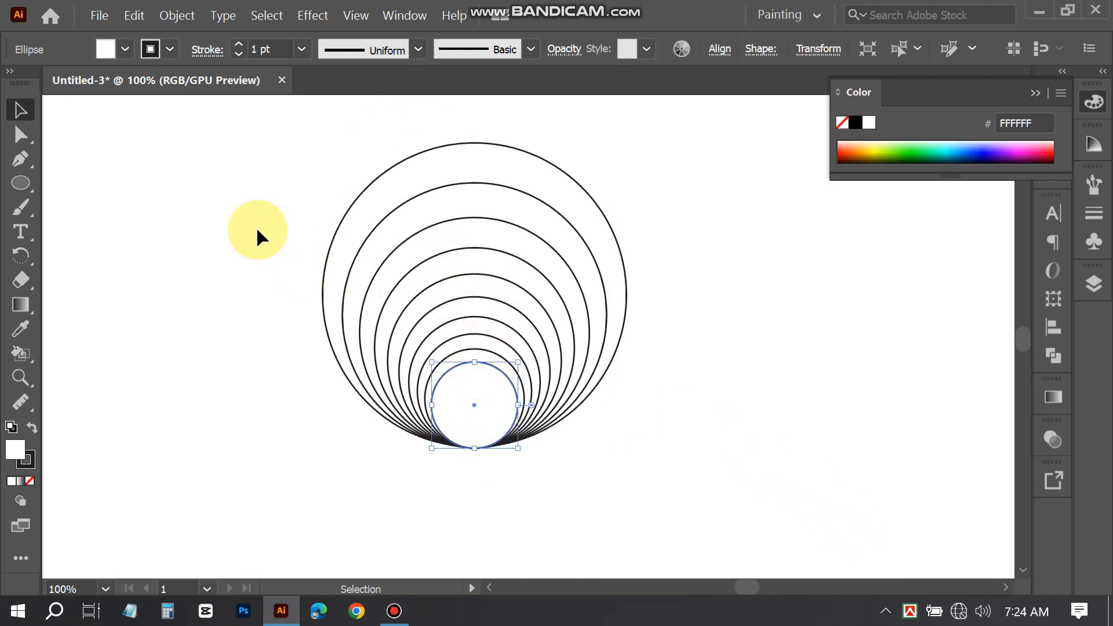
left_click_drag(304, 178, 560, 449)
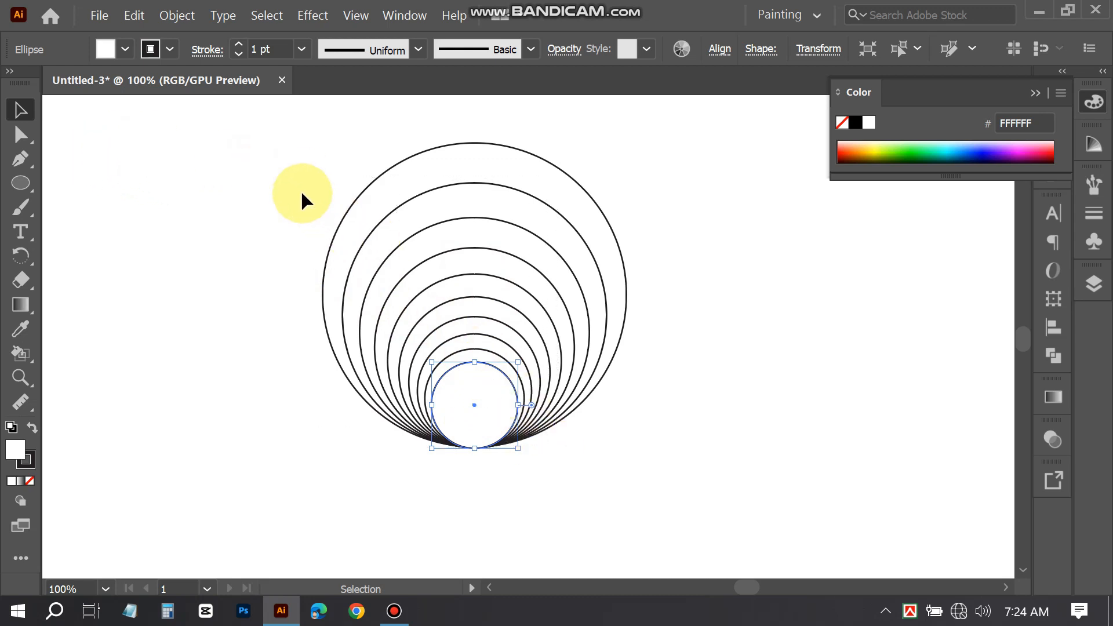
left_click(177, 15)
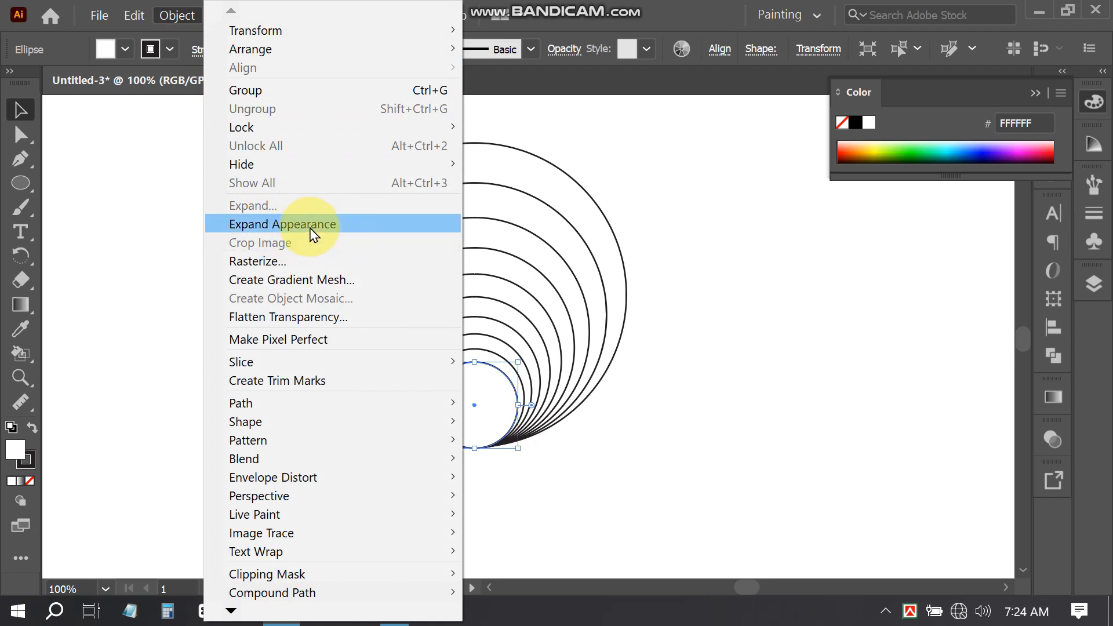
left_click(348, 225)
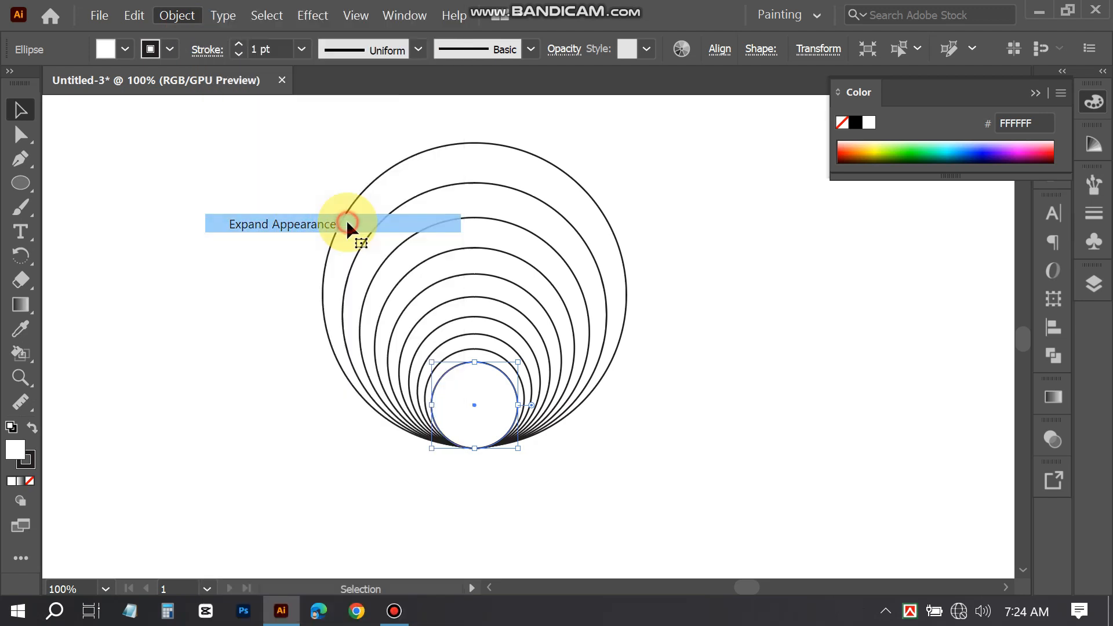
- Fill every other ring of the nested circles with black (000000) using Live Paint Bucket, starting from the outermost ring
left_click(26, 361)
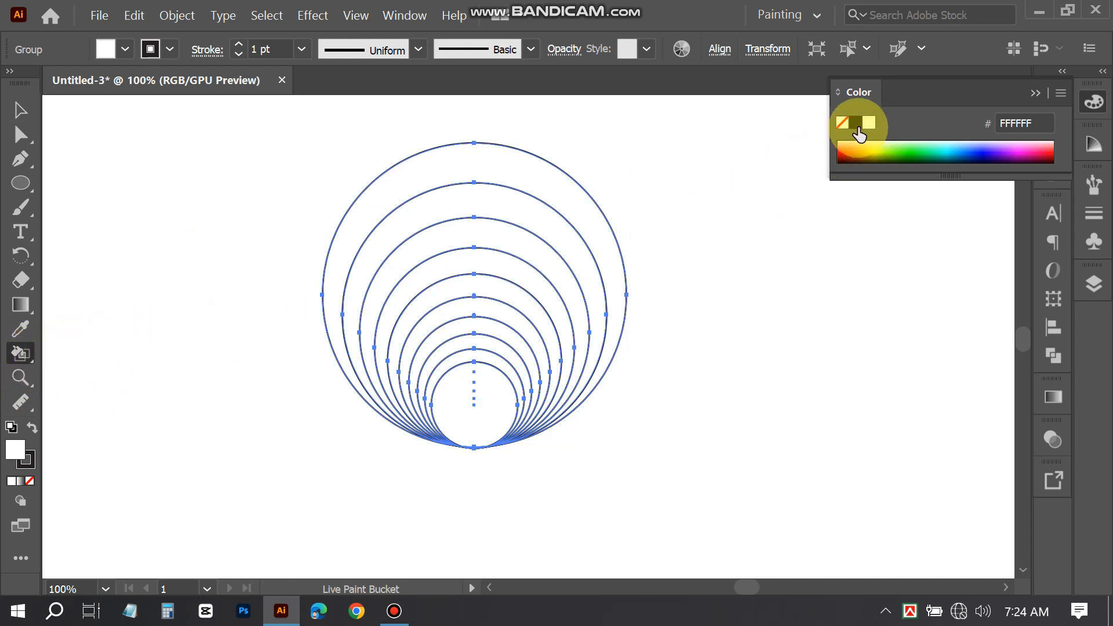
left_click(856, 123)
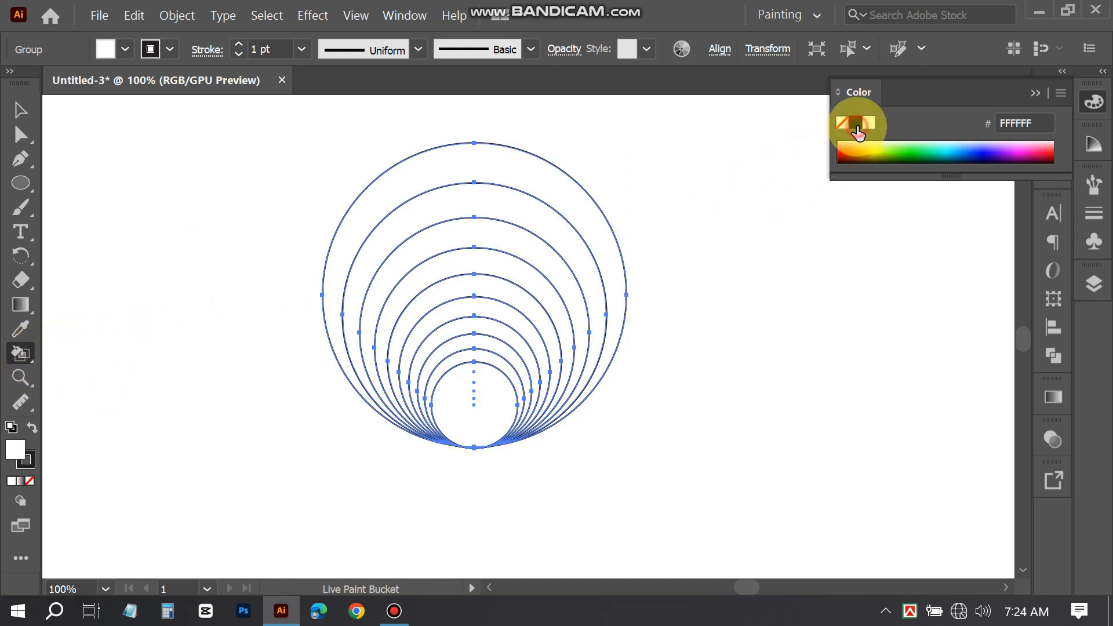
left_click(451, 181)
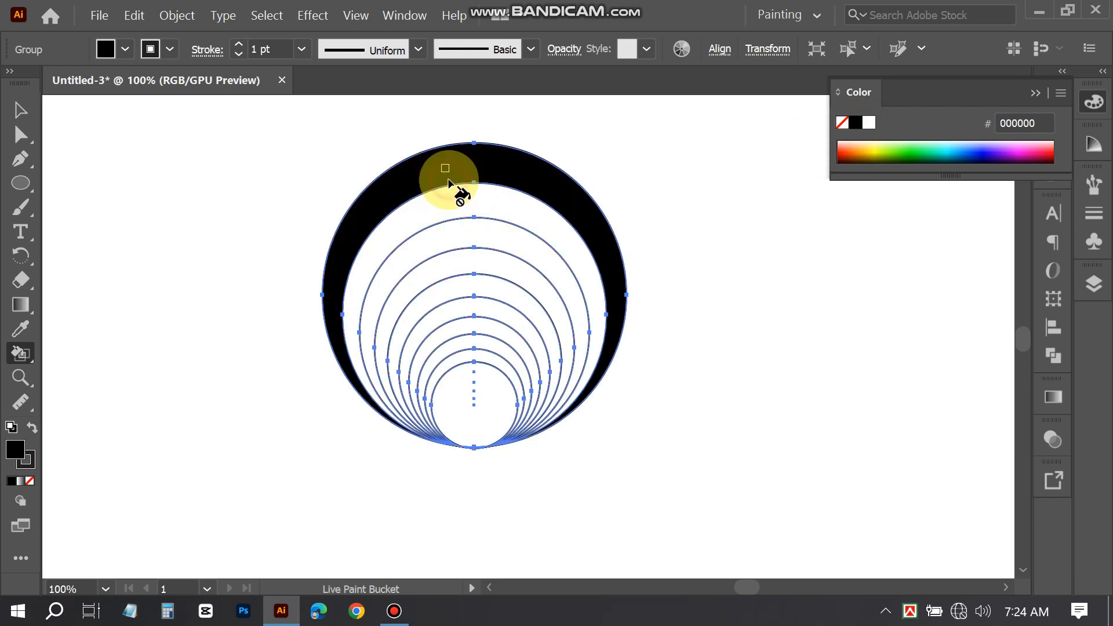
left_click(472, 235)
left_click(472, 260)
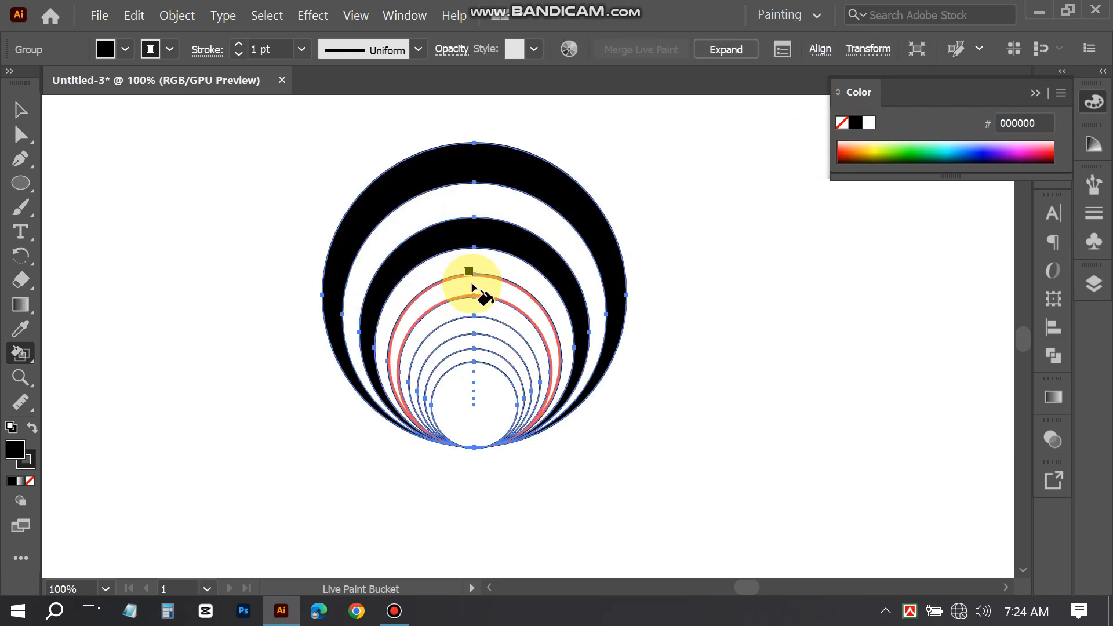
left_click(473, 287)
left_click(471, 332)
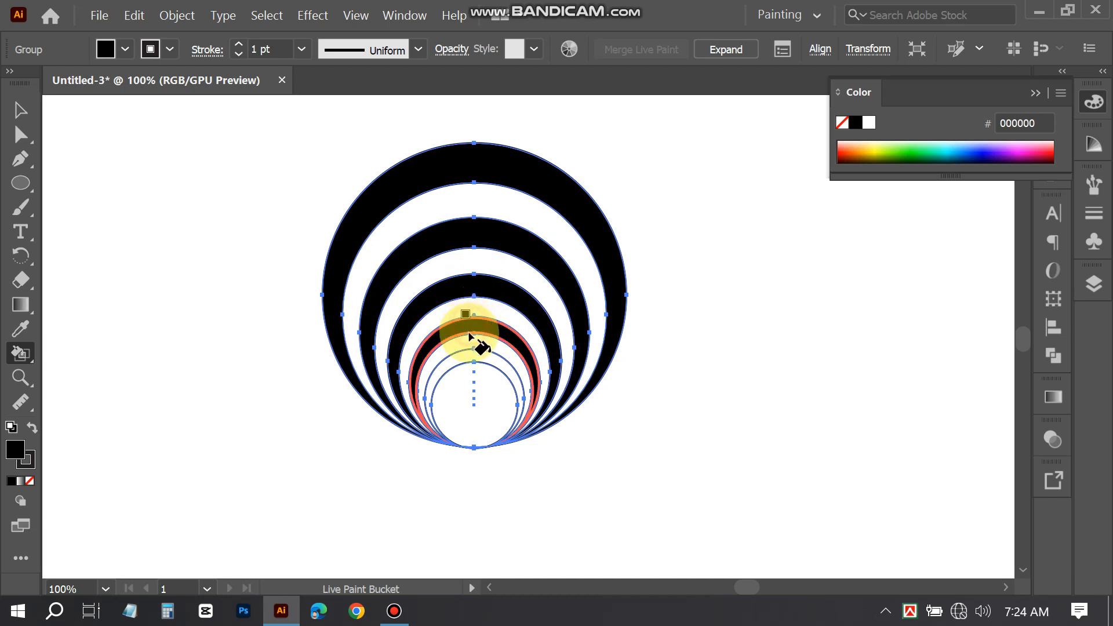
left_click(474, 356)
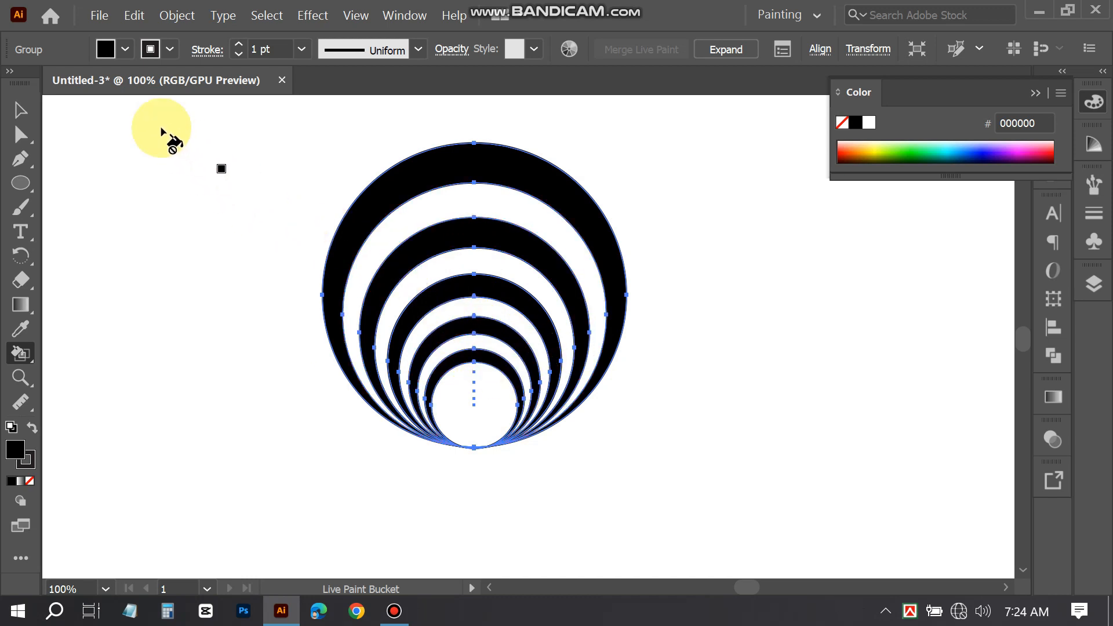
- Copy the black-and-white striped circle group and paste the copy in front of the original
left_click(21, 110)
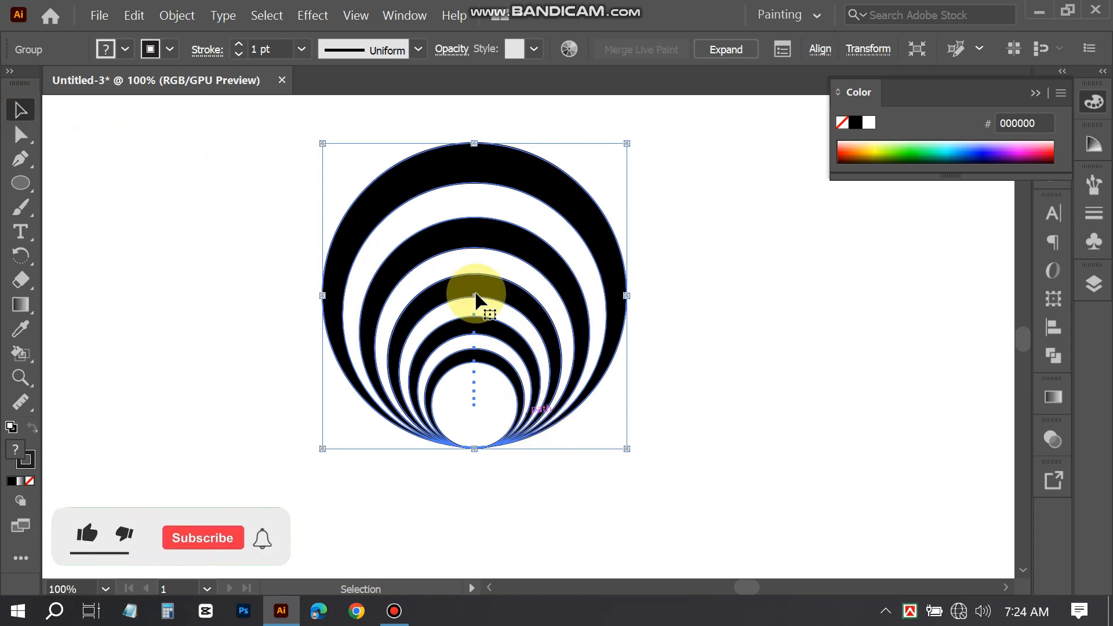
left_click(135, 20)
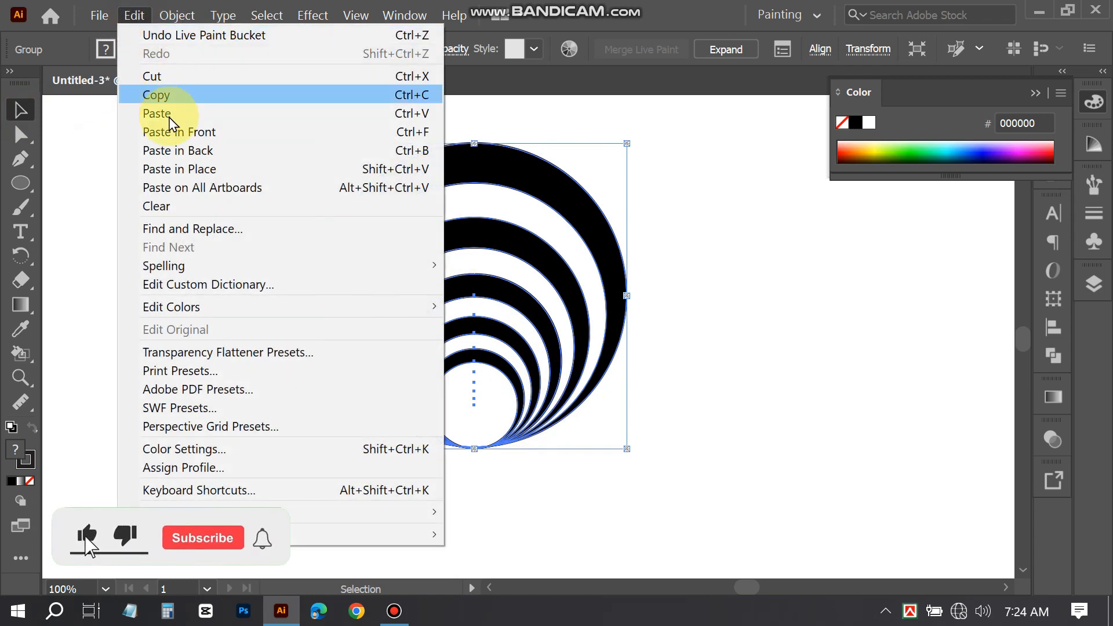
left_click(149, 93)
left_click(132, 16)
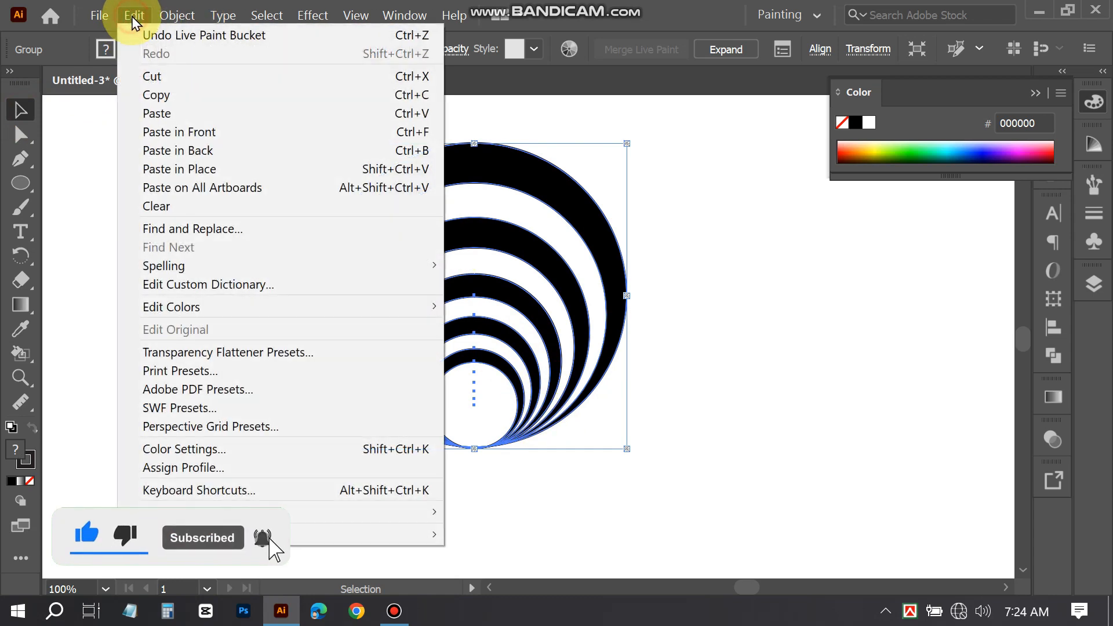
left_click(171, 133)
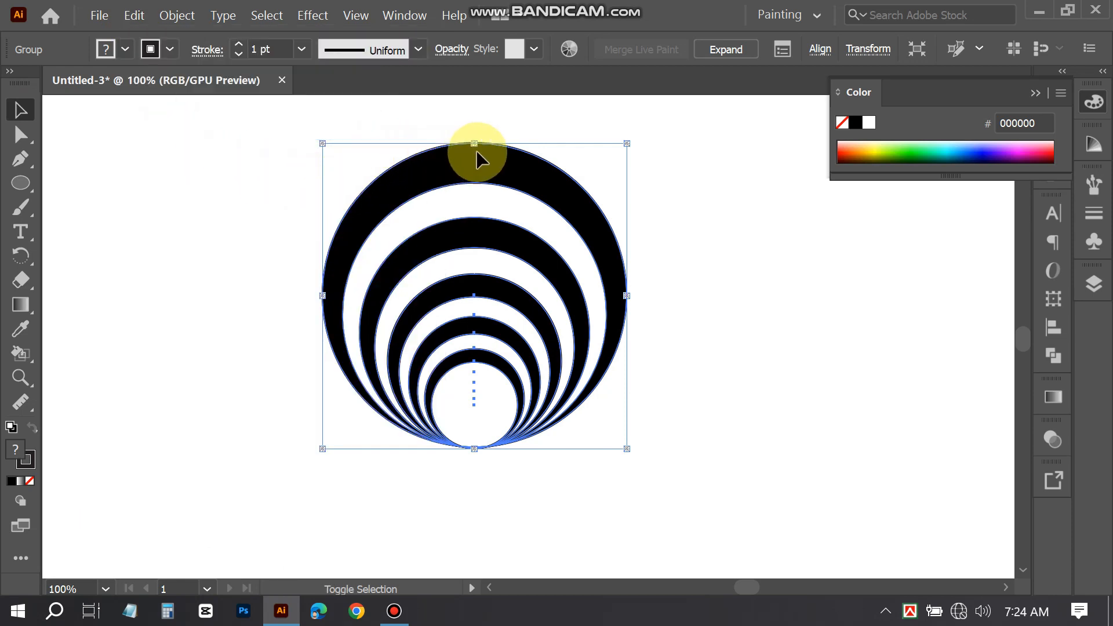
- Scale the pasted circle group down to fit the innermost white circle and rotate it 180 degrees
left_click_drag(475, 142, 464, 368)
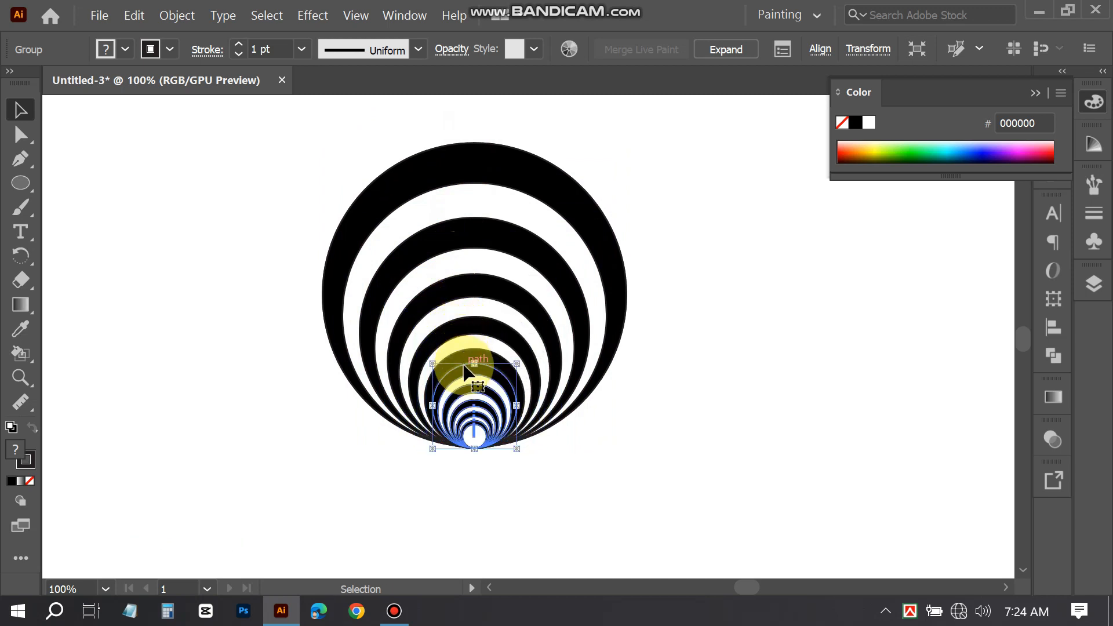
left_click_drag(520, 456, 360, 284)
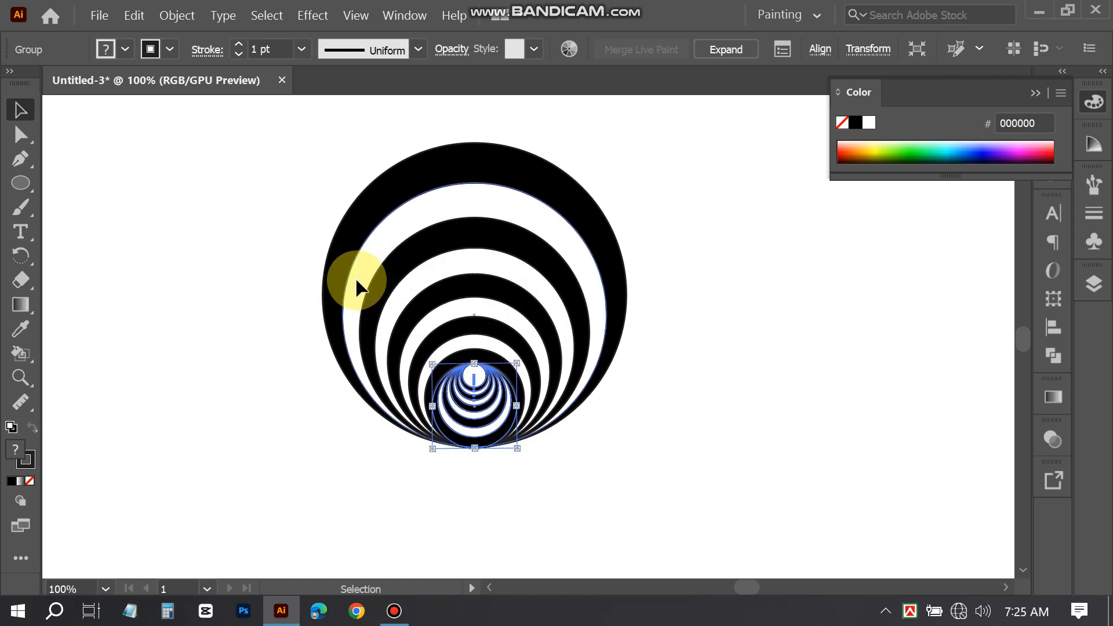
left_click(746, 294)
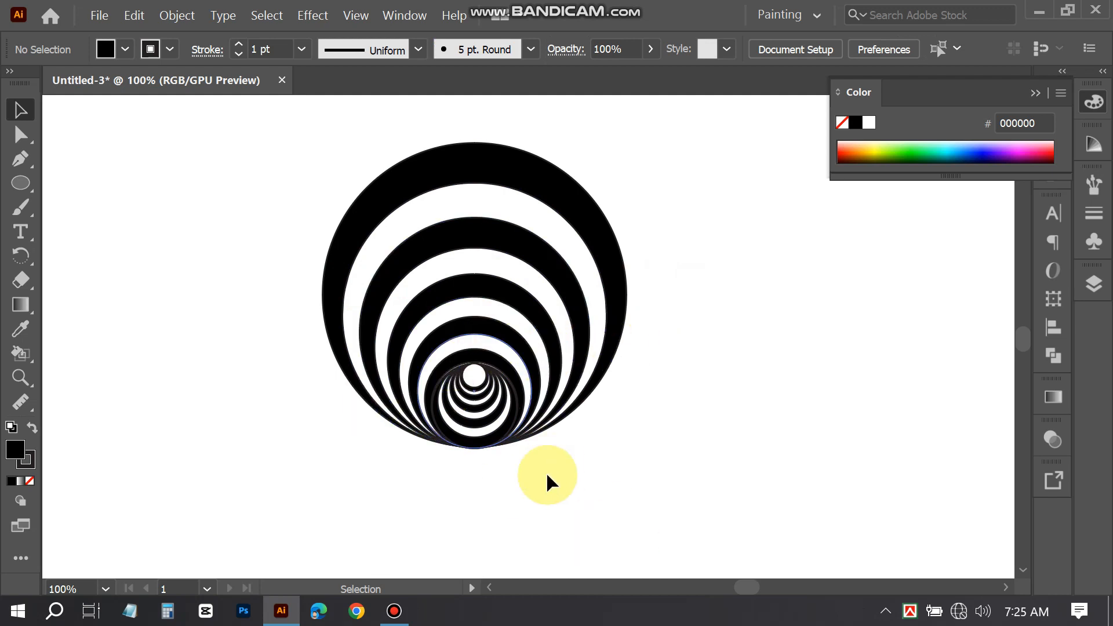
- Draw a thin, wide black ellipse just below the striped circles as a shadow shape
scroll(542, 385, "down", 2)
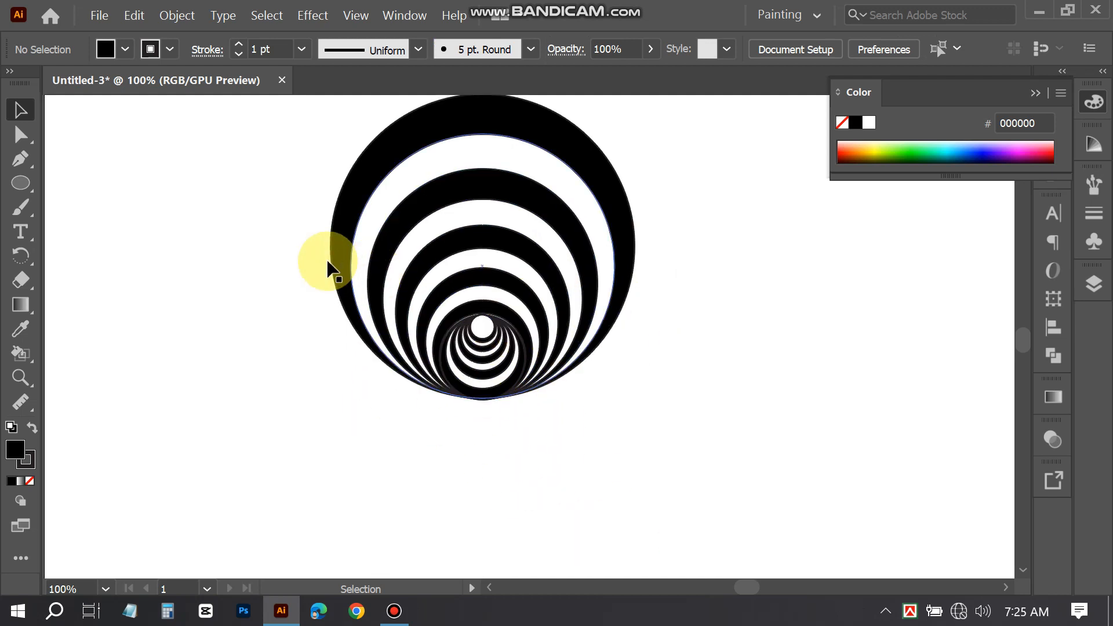
left_click(21, 183)
left_click(396, 434)
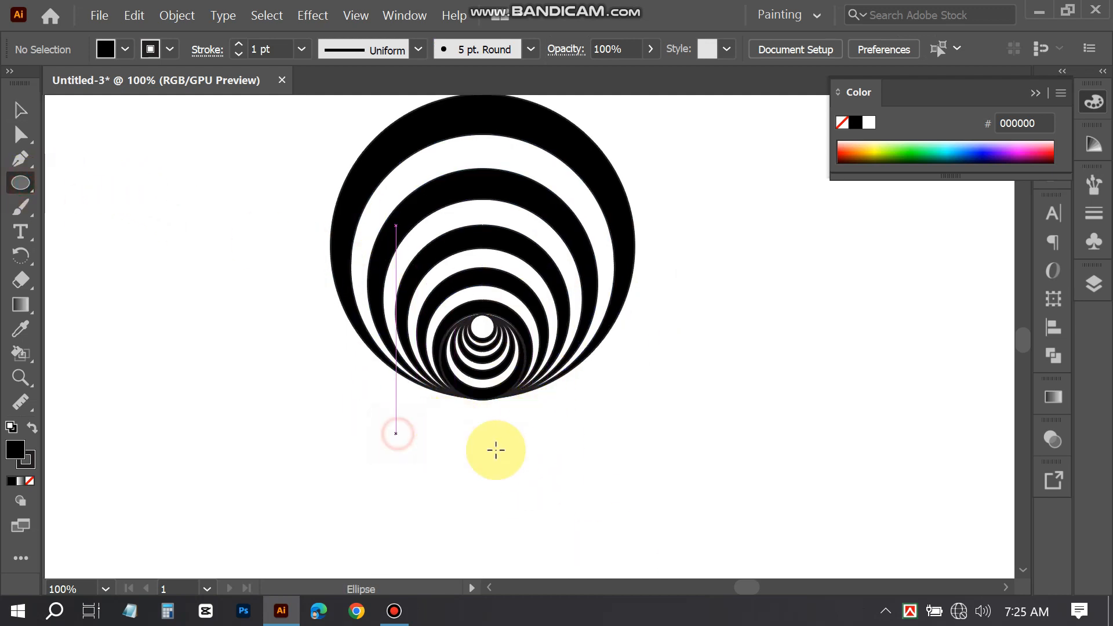
left_click_drag(496, 450, 588, 453)
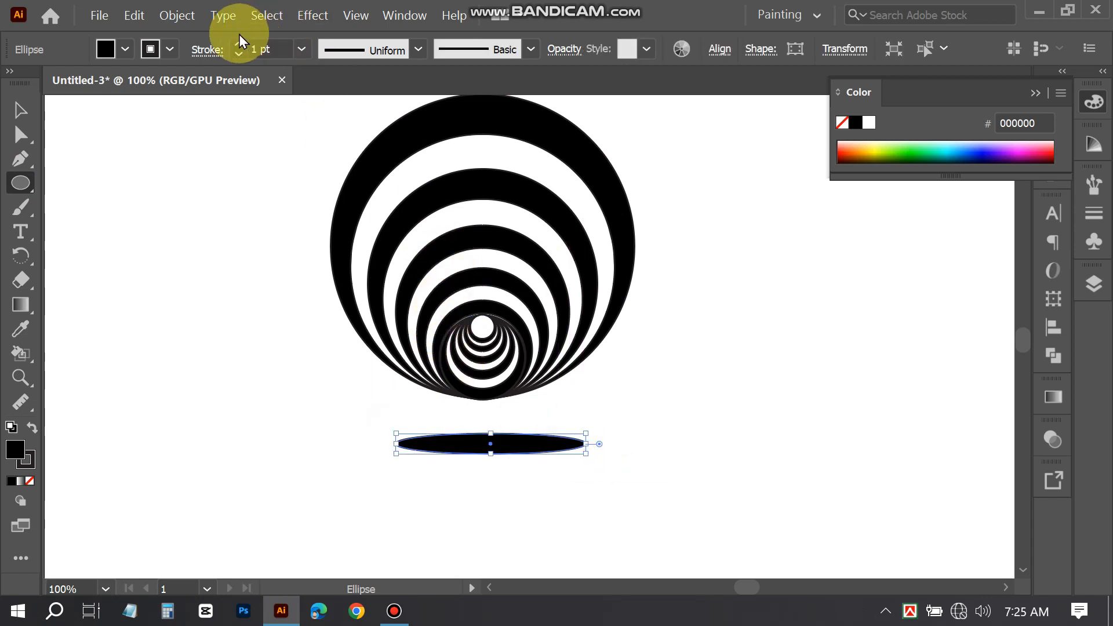
- Apply a Feather effect with a radius of 12 px to the flat ellipse
left_click(307, 16)
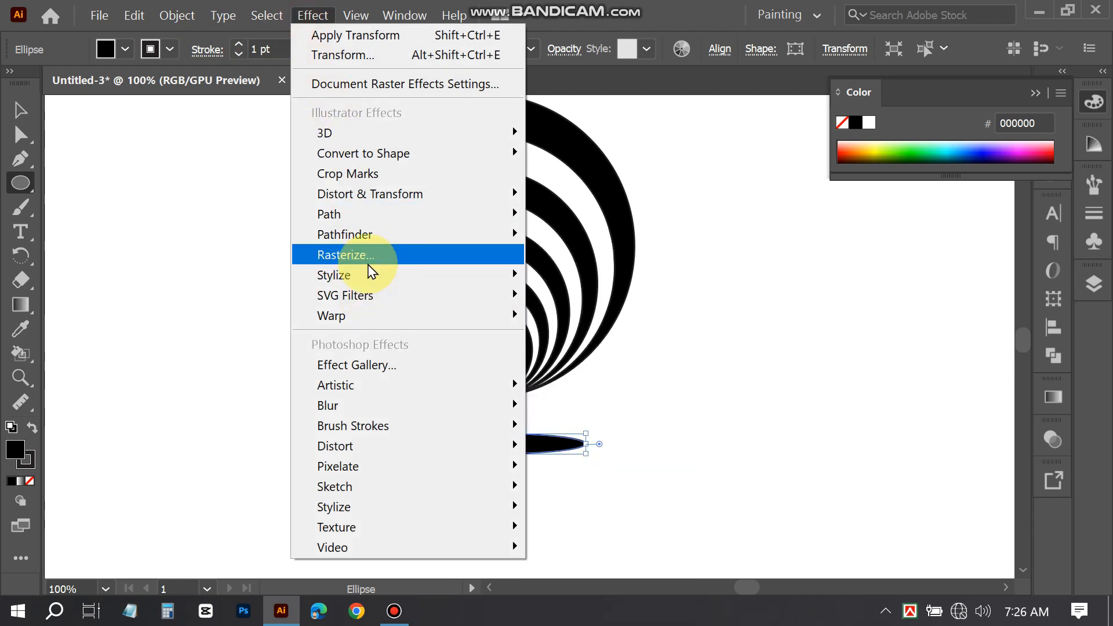
mouse_move(384, 282)
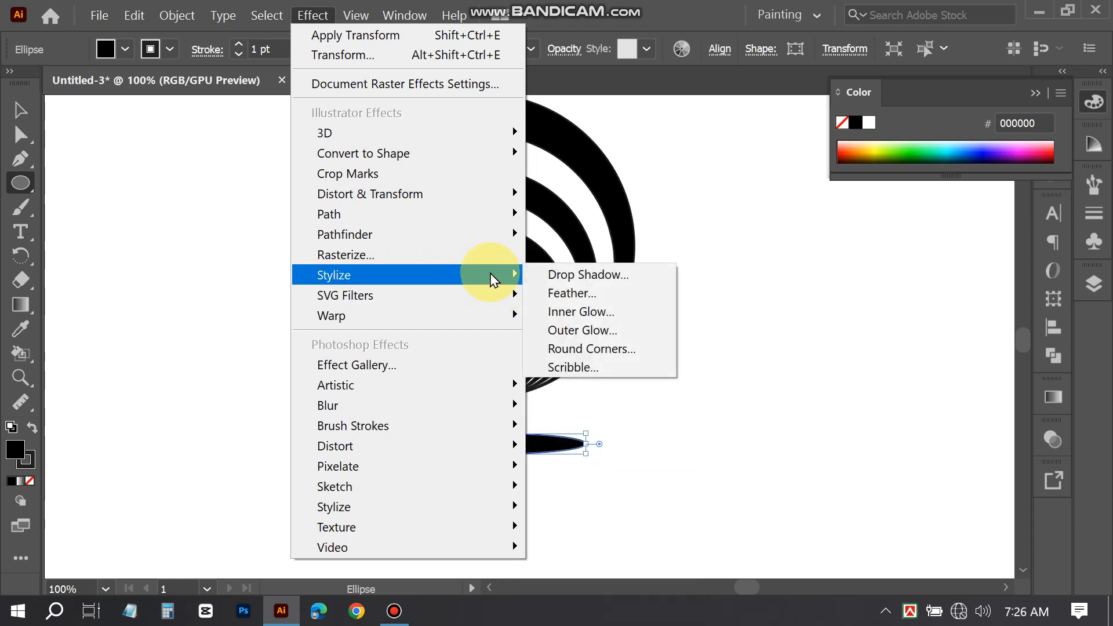
left_click(571, 294)
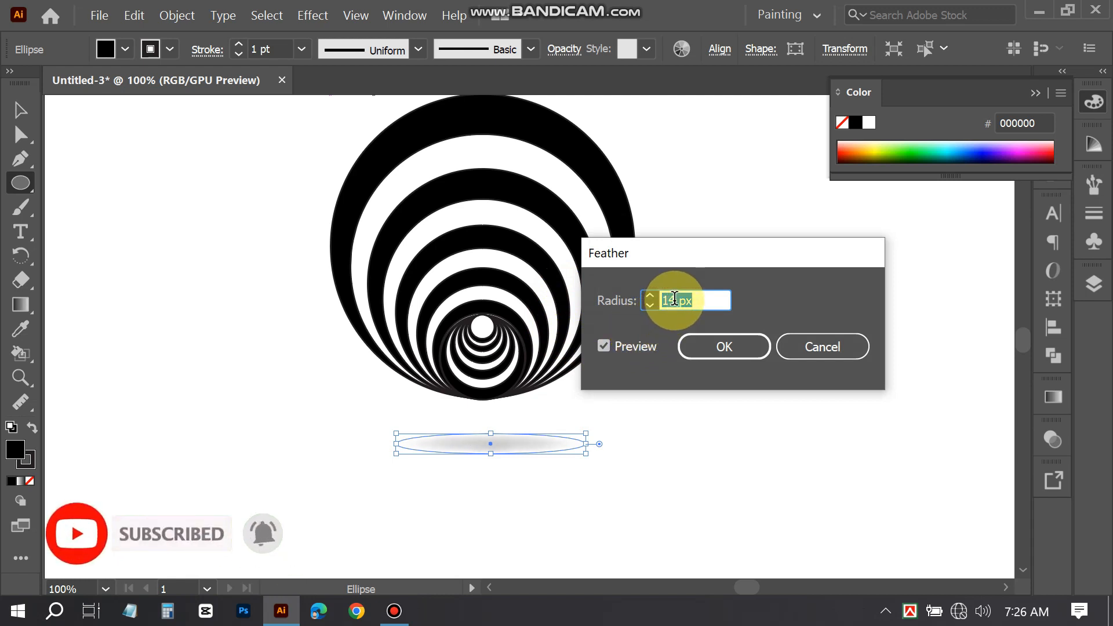
key("Down")
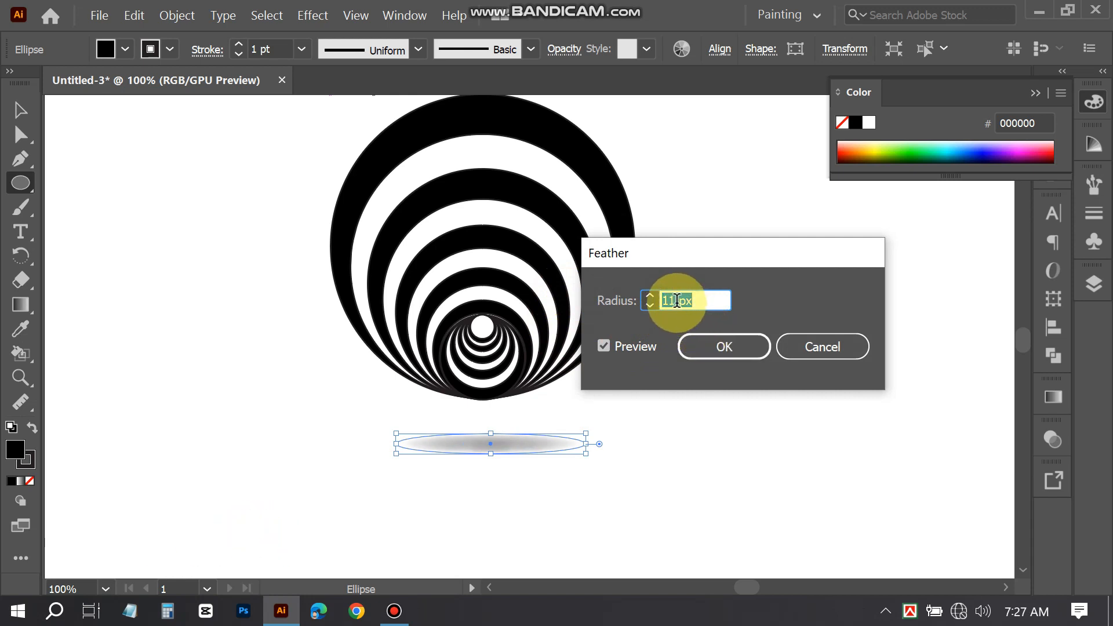
left_click(726, 347)
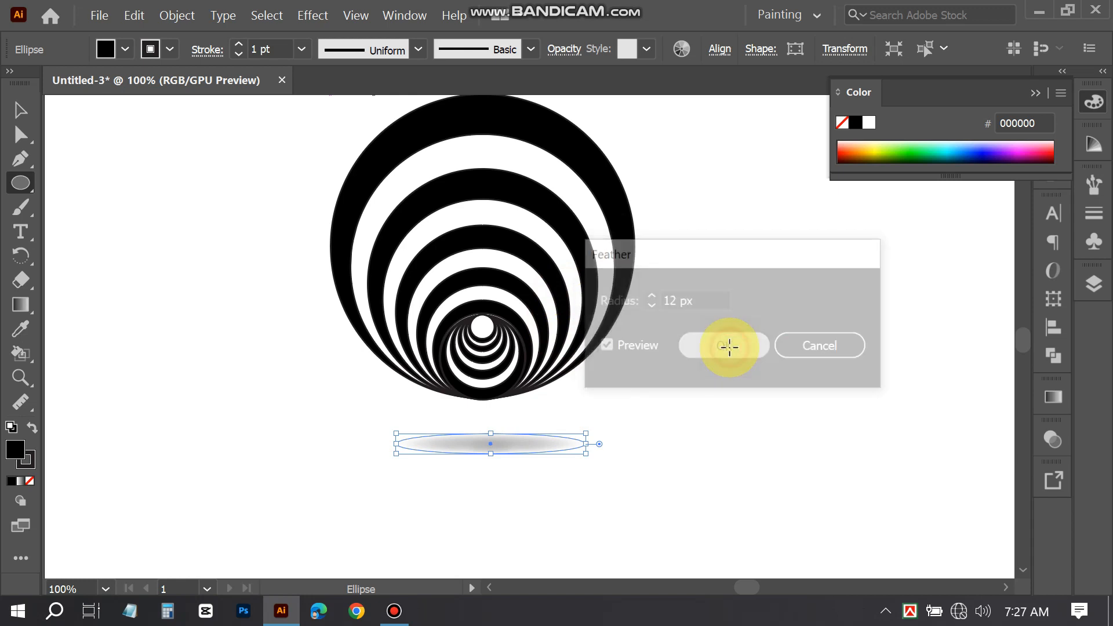
- Move the feathered ellipse up so it sits close beneath the striped circles, and deselect it
left_click(20, 109)
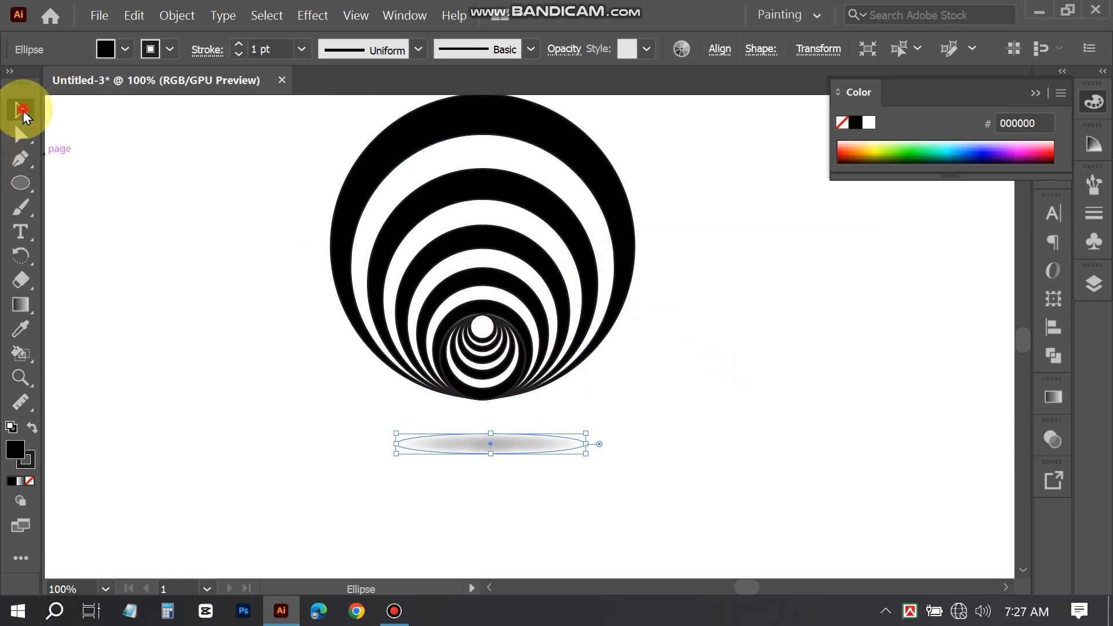
left_click(458, 528)
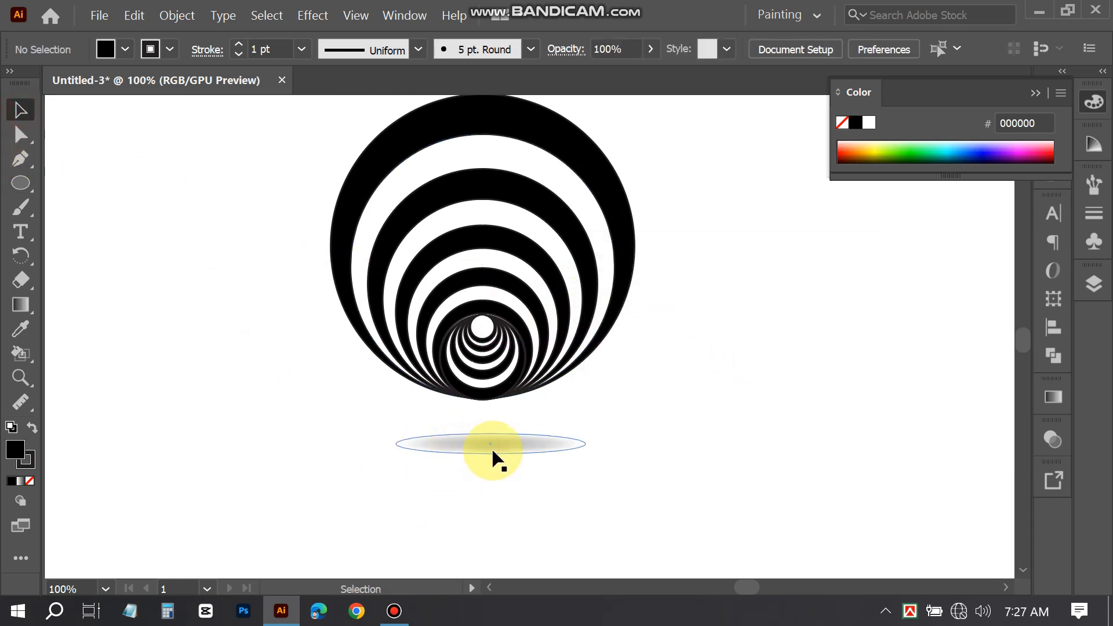
left_click_drag(493, 451, 488, 428)
left_click(571, 504)
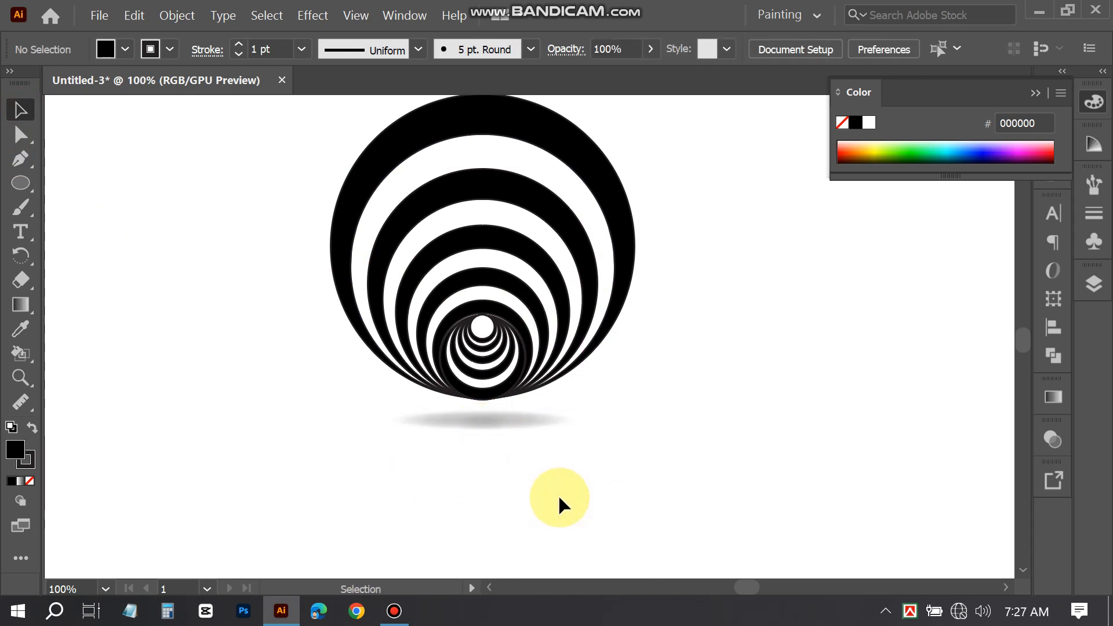
scroll(558, 498, "down", 1)
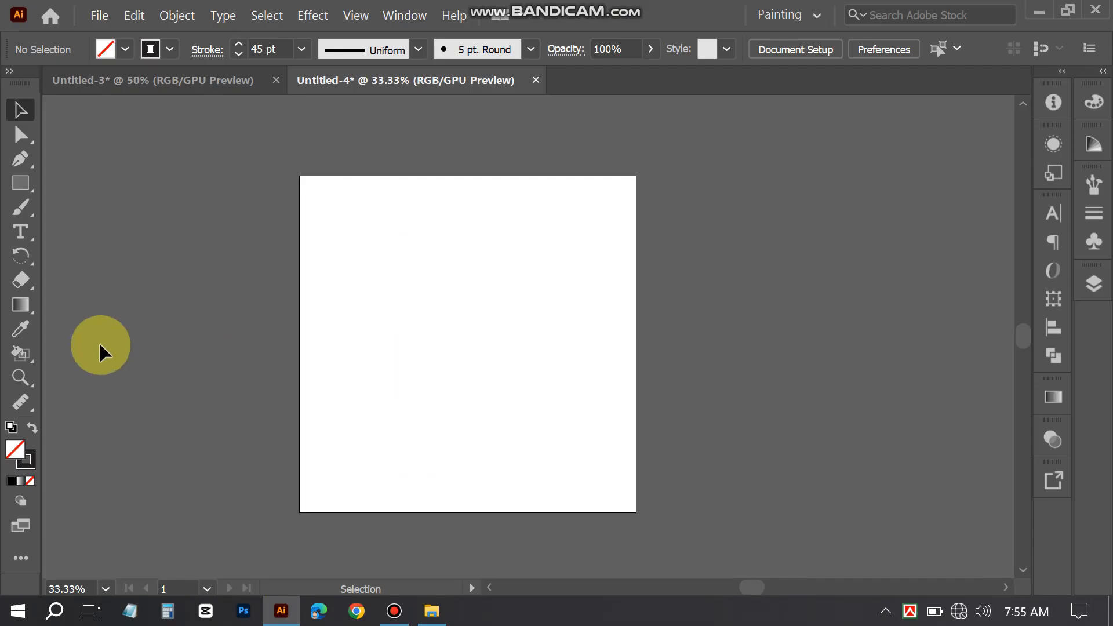
- Create an 800 x 800 px rectangle in Untitled-4 and center it horizontally and vertically on the artboard
left_click(21, 182)
left_click(406, 297)
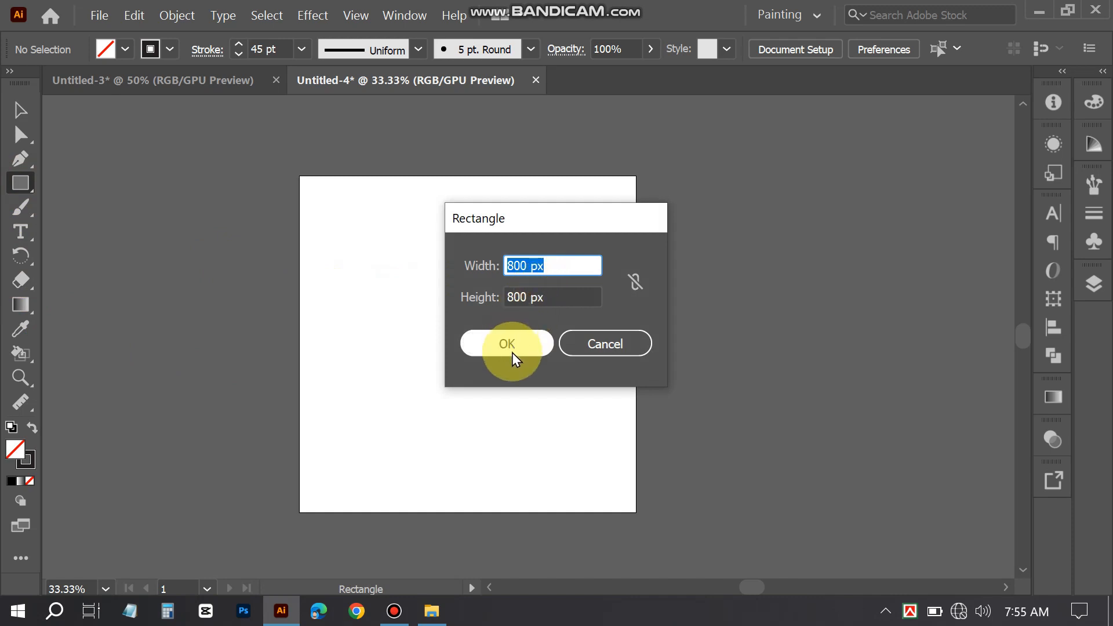
left_click(513, 354)
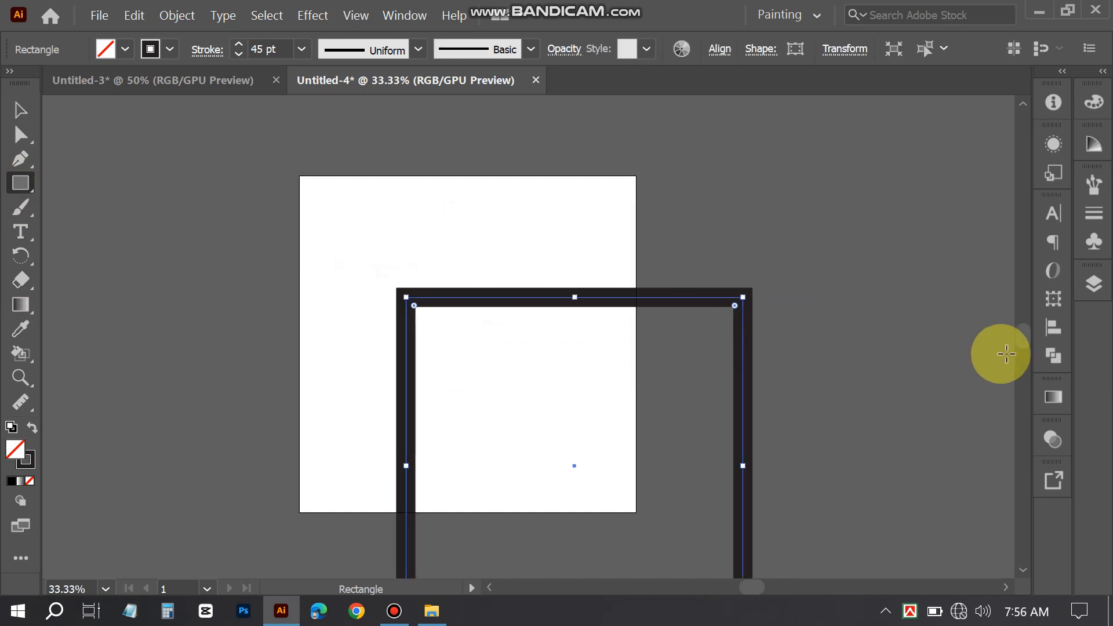
left_click(1052, 335)
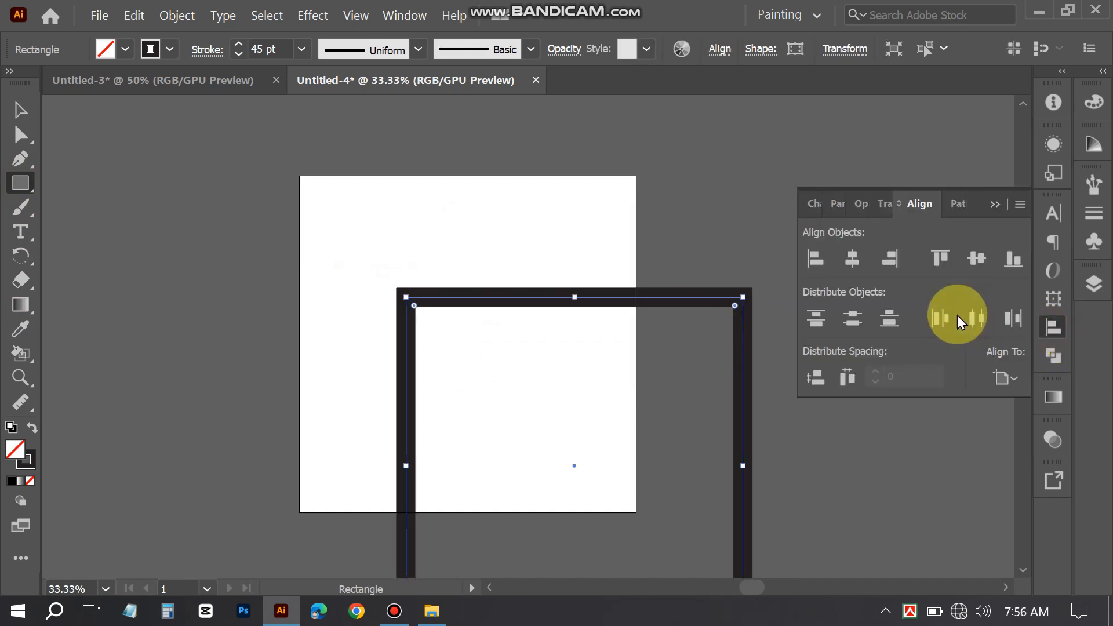
left_click(852, 259)
left_click(977, 259)
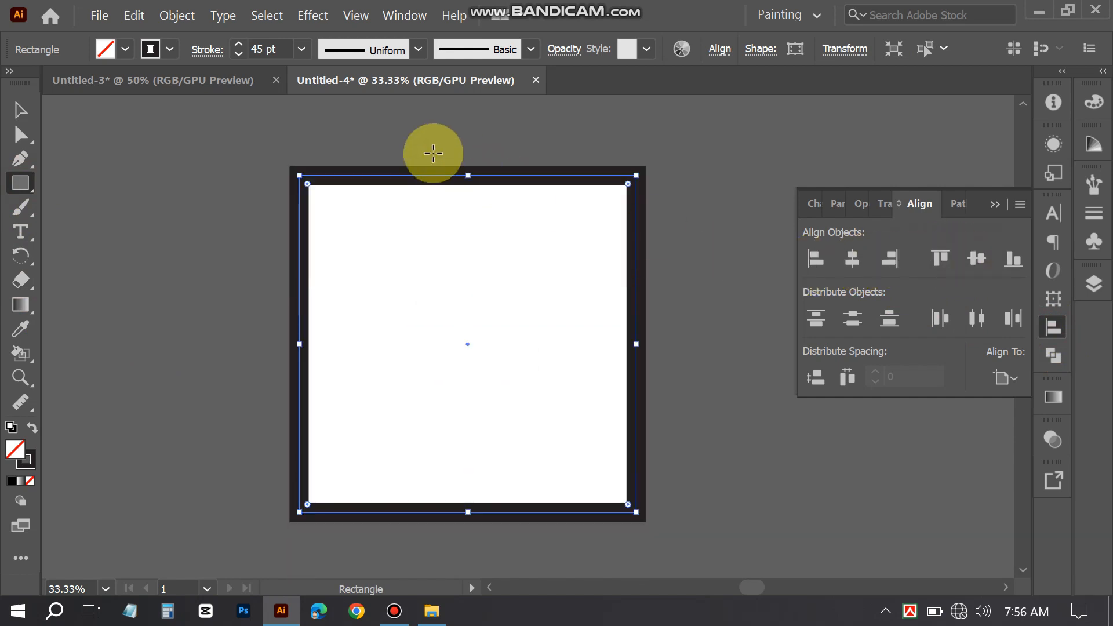
- Start a Transform effect on the square with horizontal and vertical scale both set to 80%
left_click(310, 19)
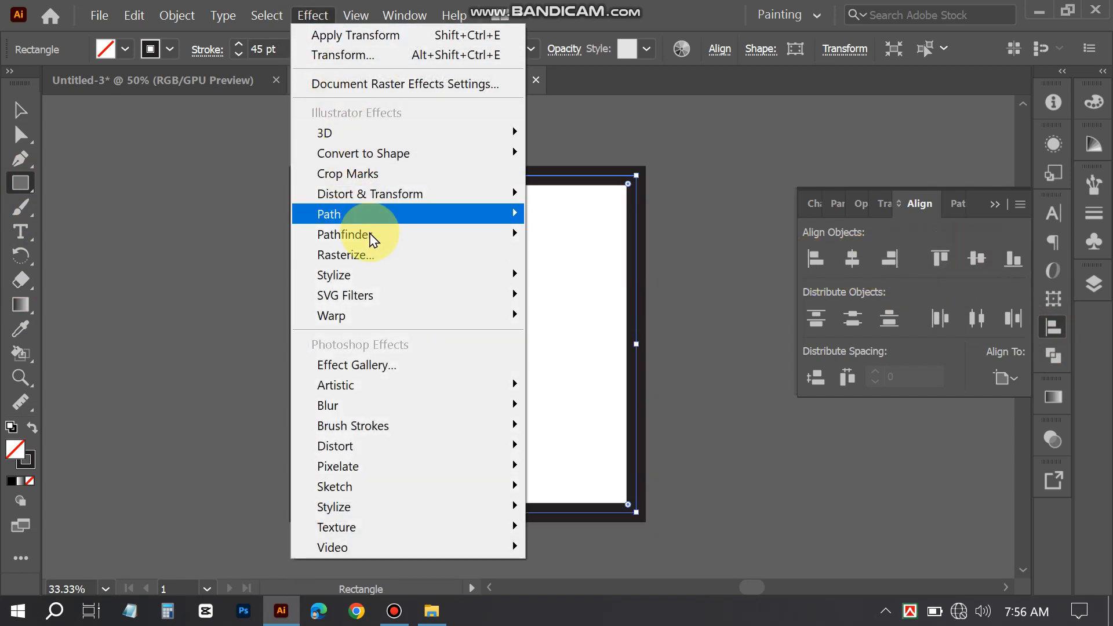
mouse_move(396, 197)
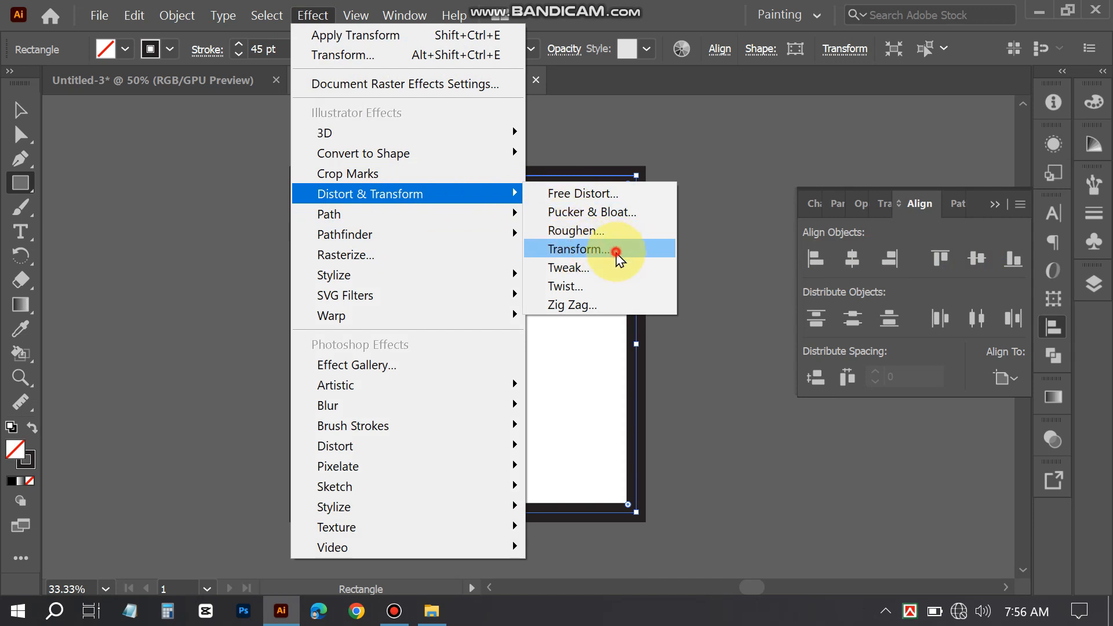
left_click(616, 251)
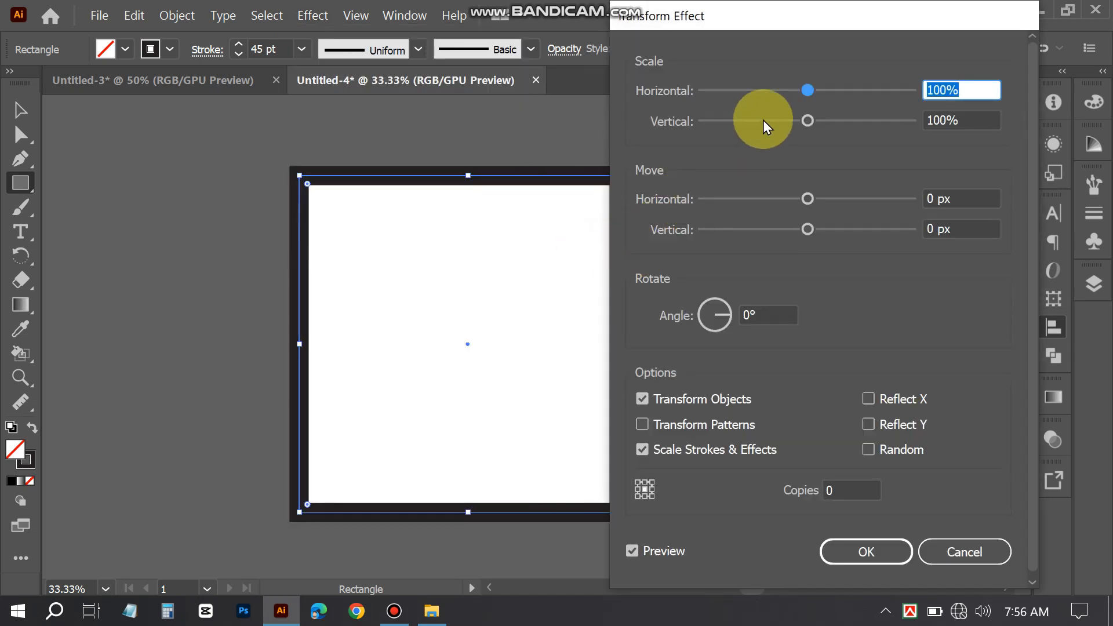
left_click_drag(806, 88, 785, 102)
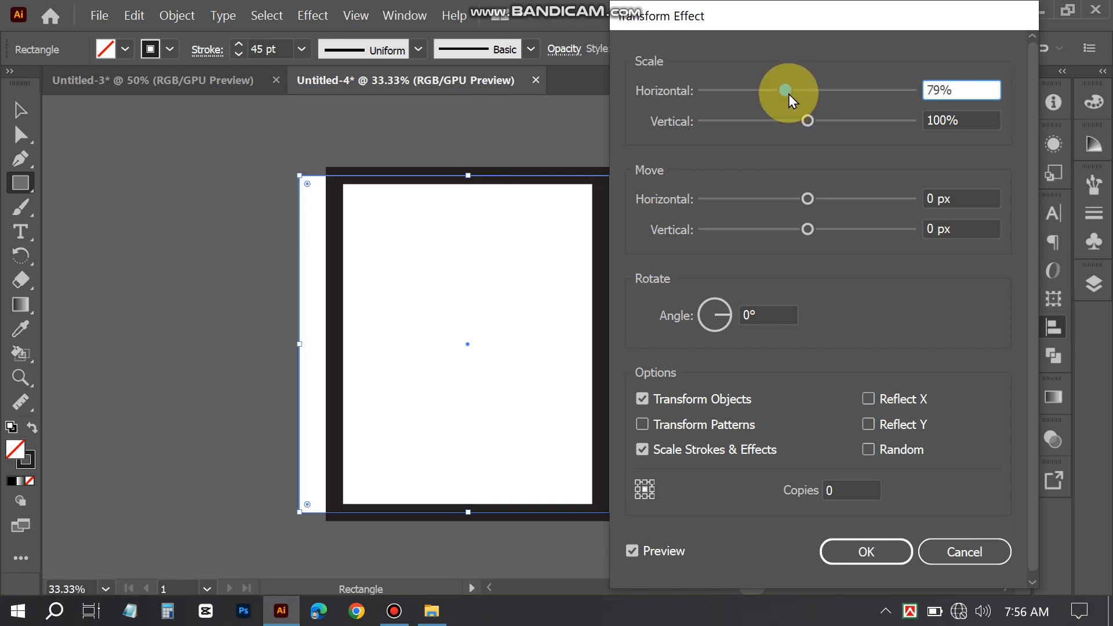
left_click(789, 94)
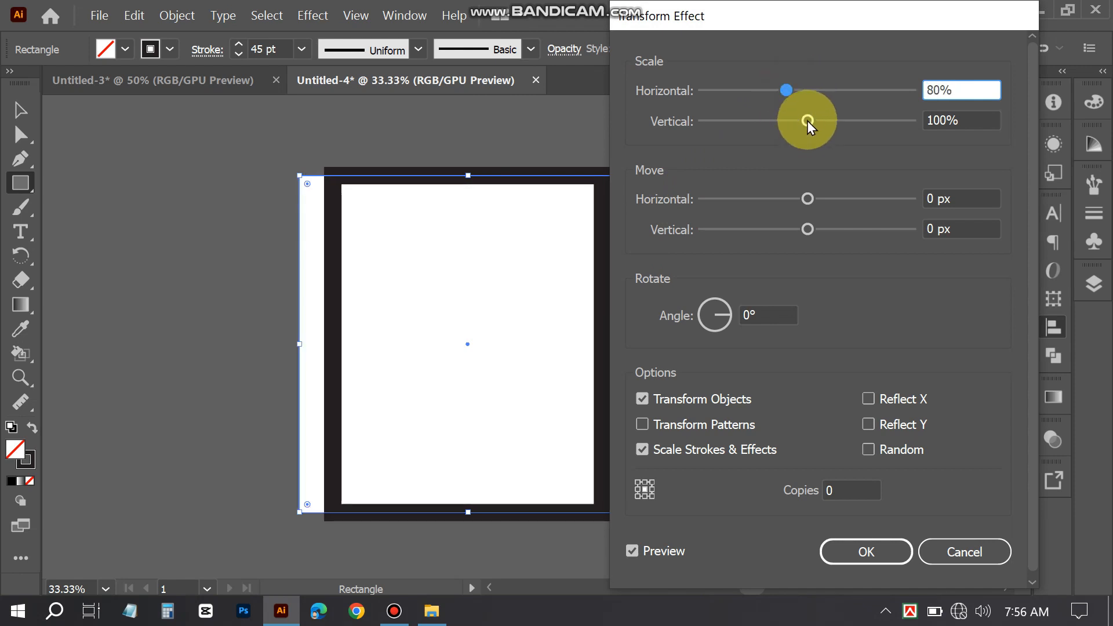
left_click_drag(807, 120, 788, 130)
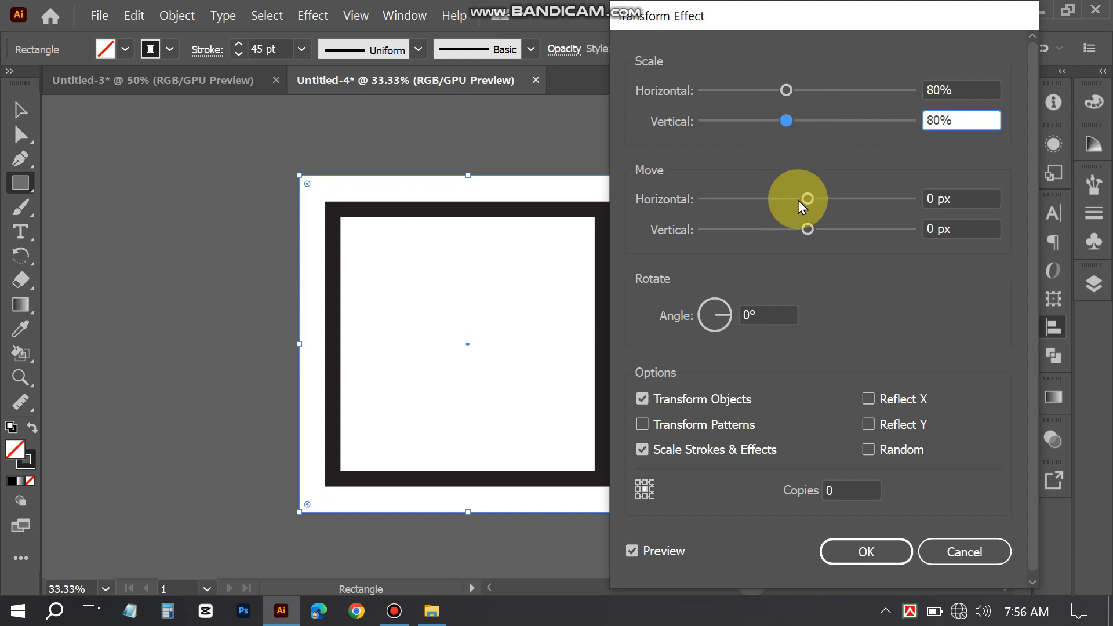
- Set the Transform effect's copies to 20 and apply it to the square
left_click(843, 490)
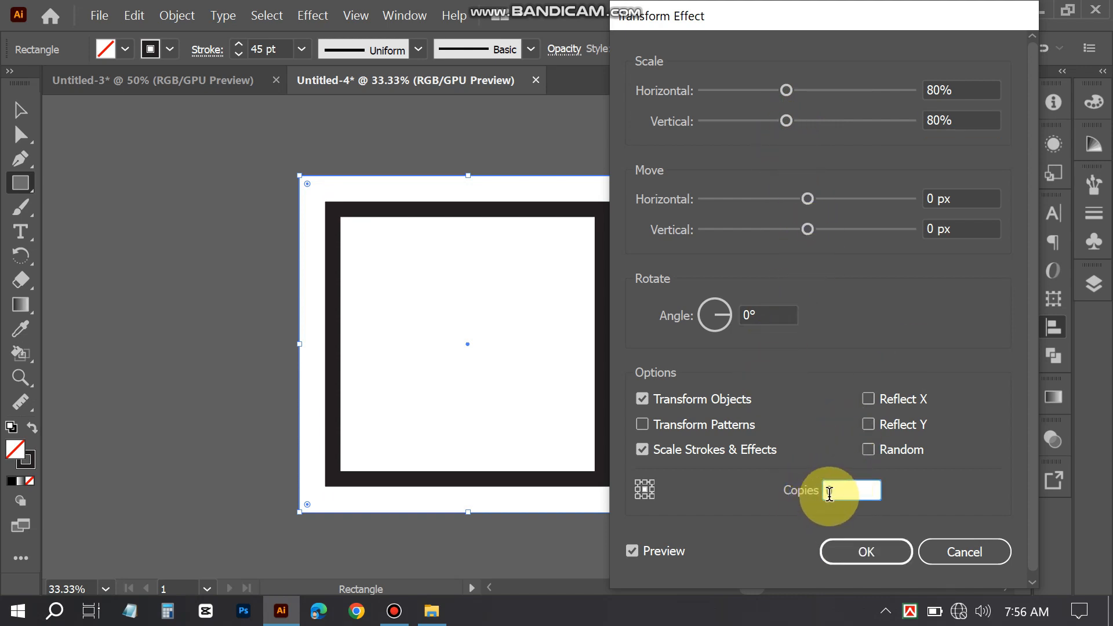
type("5")
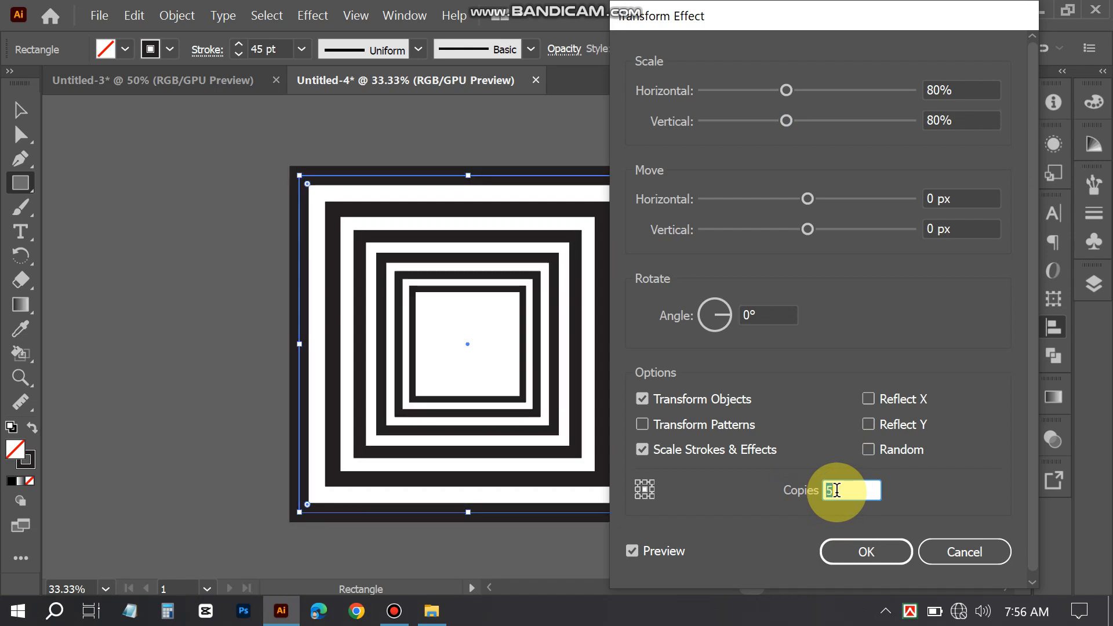
type("9")
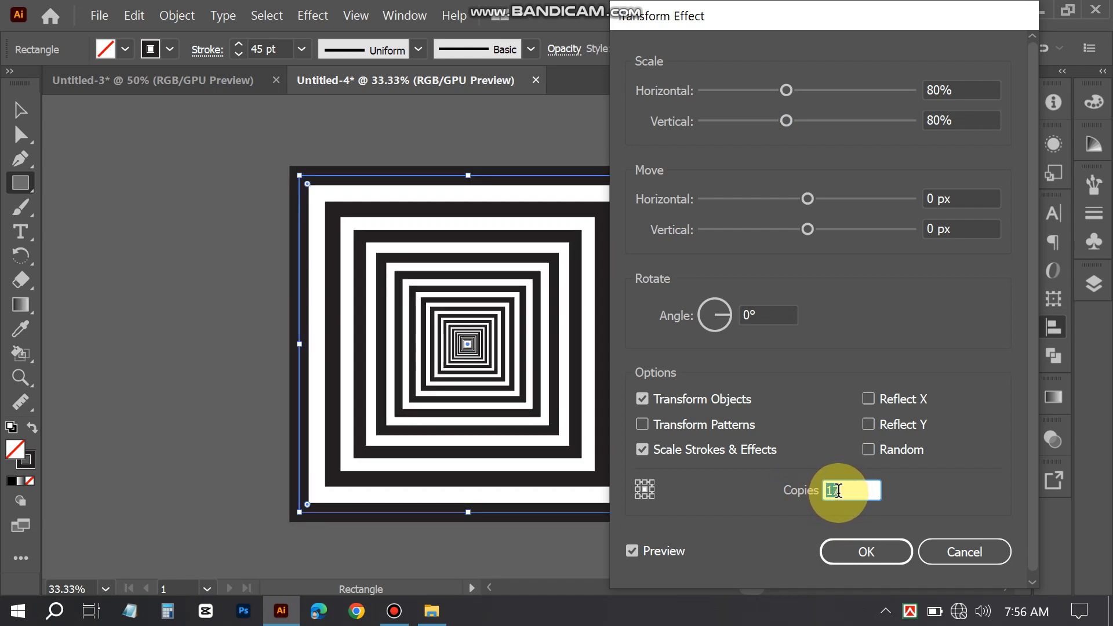
key("Up")
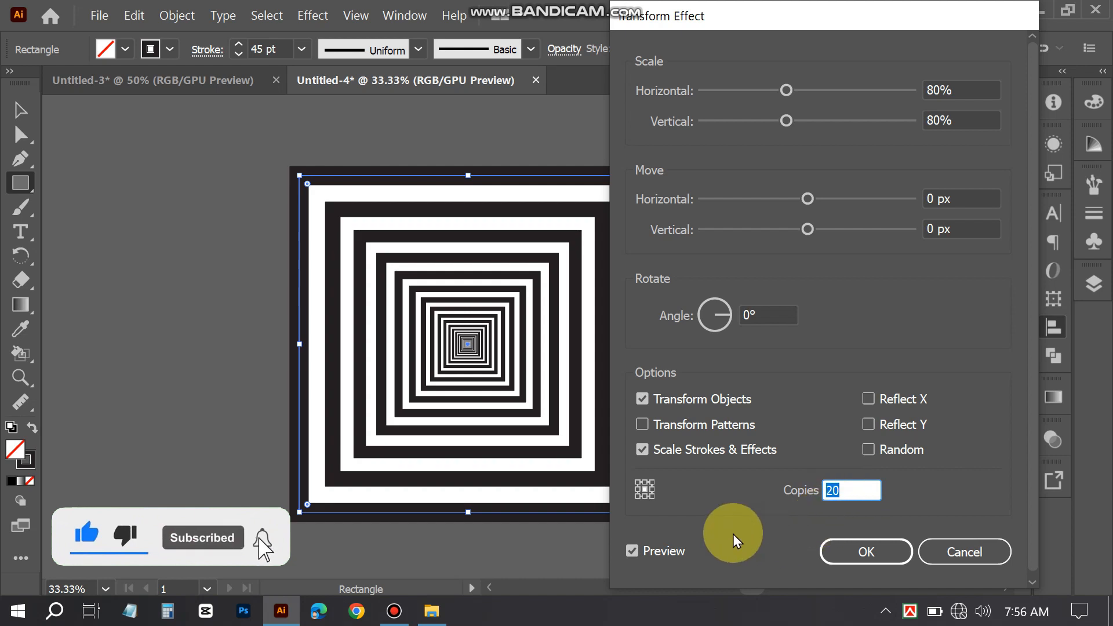
left_click(843, 554)
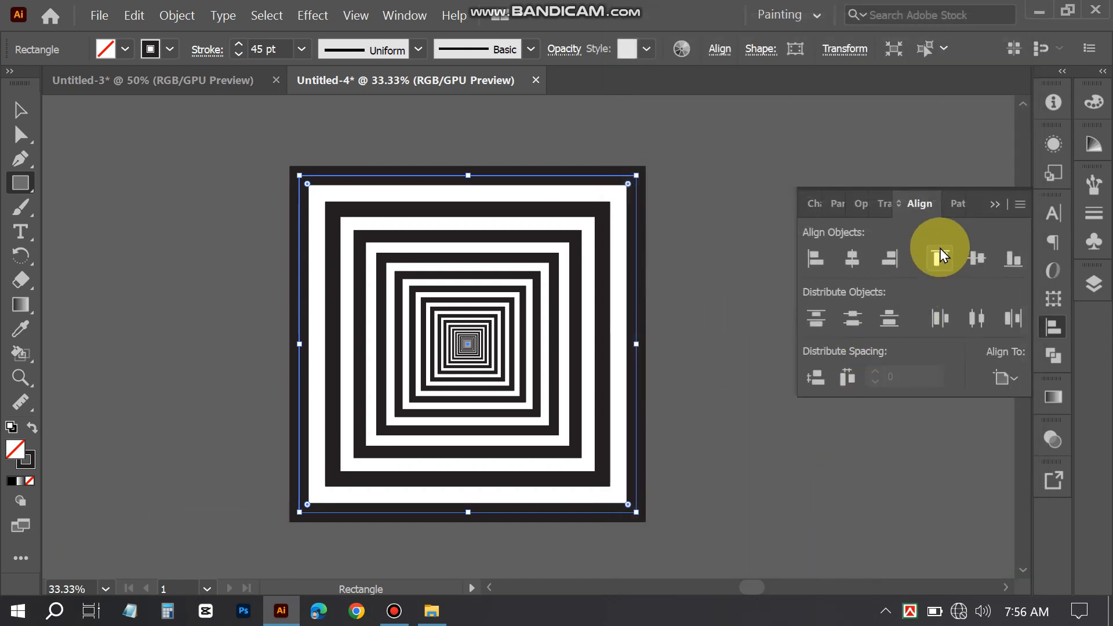
left_click(993, 201)
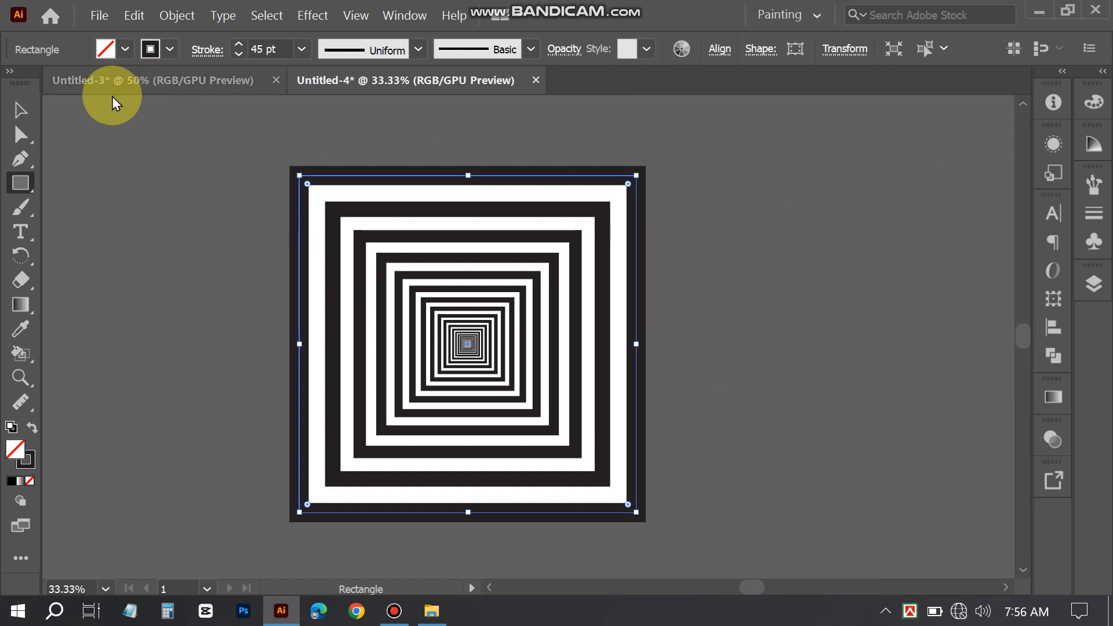
- Scale the nested squares down proportionally about their center so they fit within the artboard, and deselect them
left_click(21, 109)
left_click(164, 158)
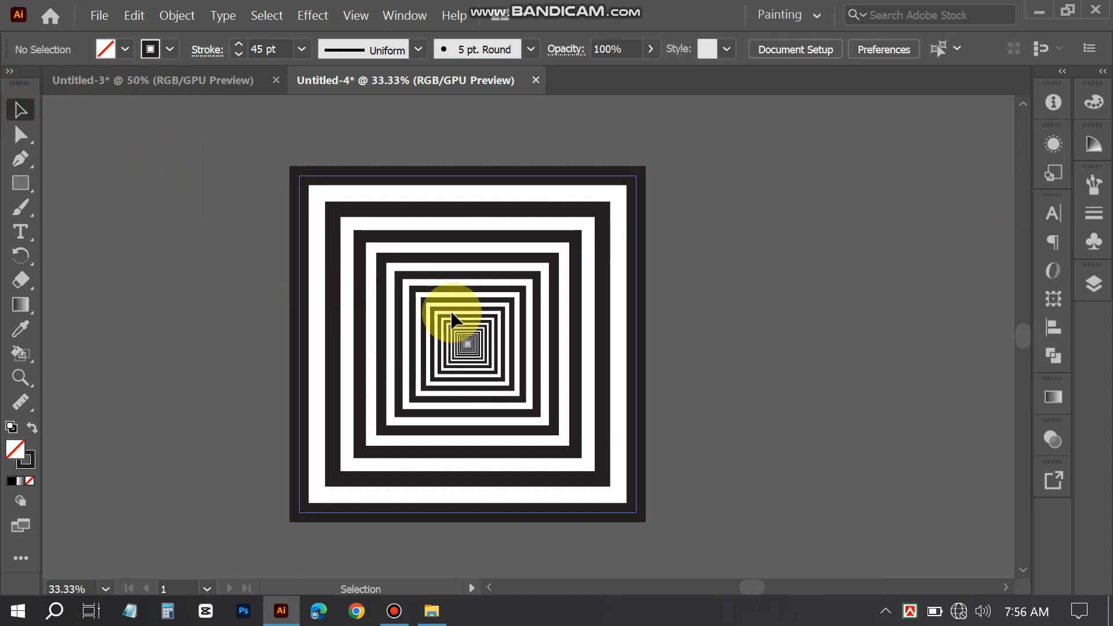
left_click(603, 500)
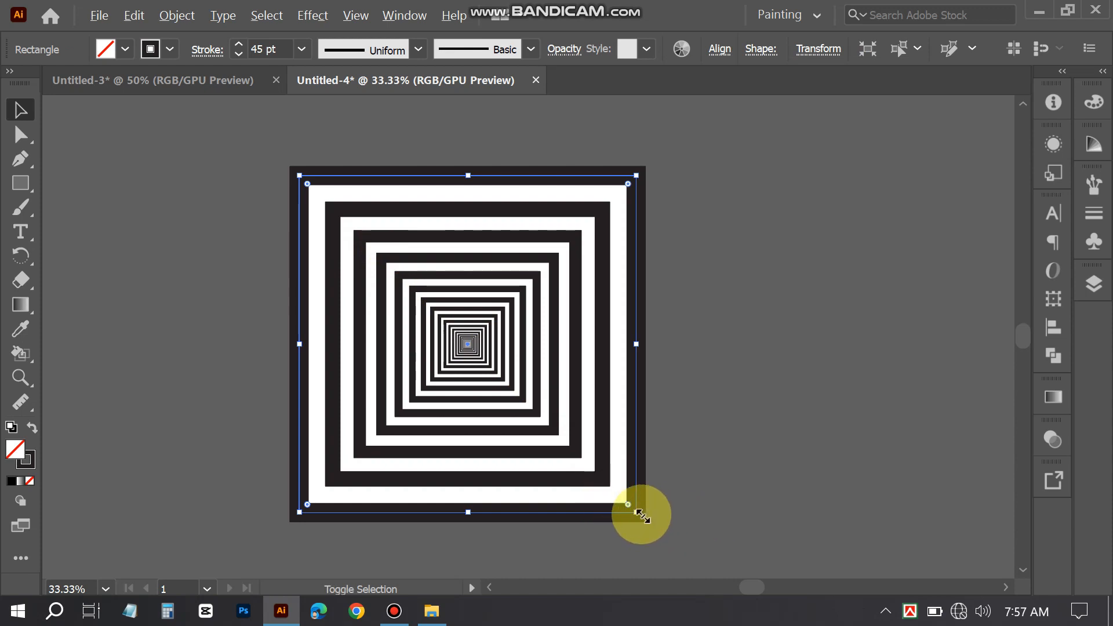
left_click_drag(640, 515, 592, 457)
scroll(514, 451, "up", 1)
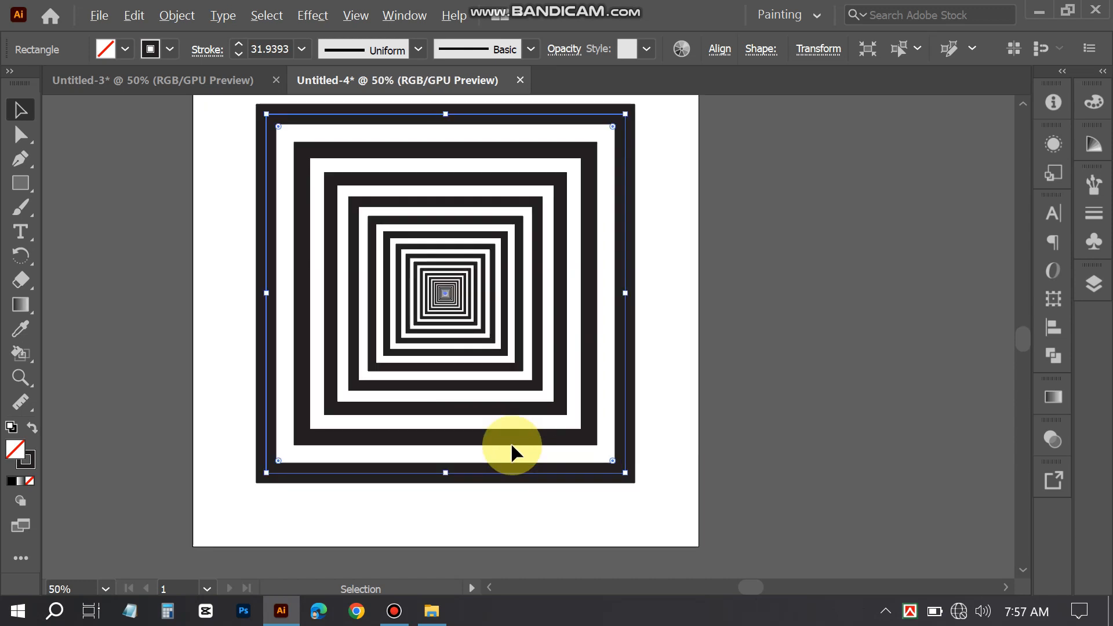
left_click(734, 470)
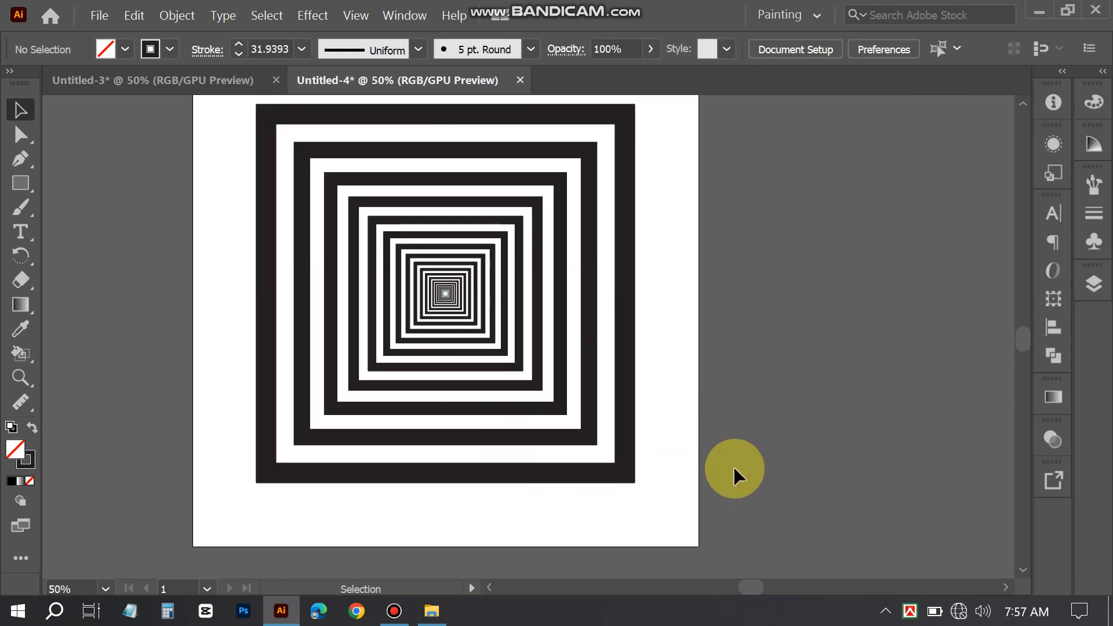
scroll(609, 484, "up", 2)
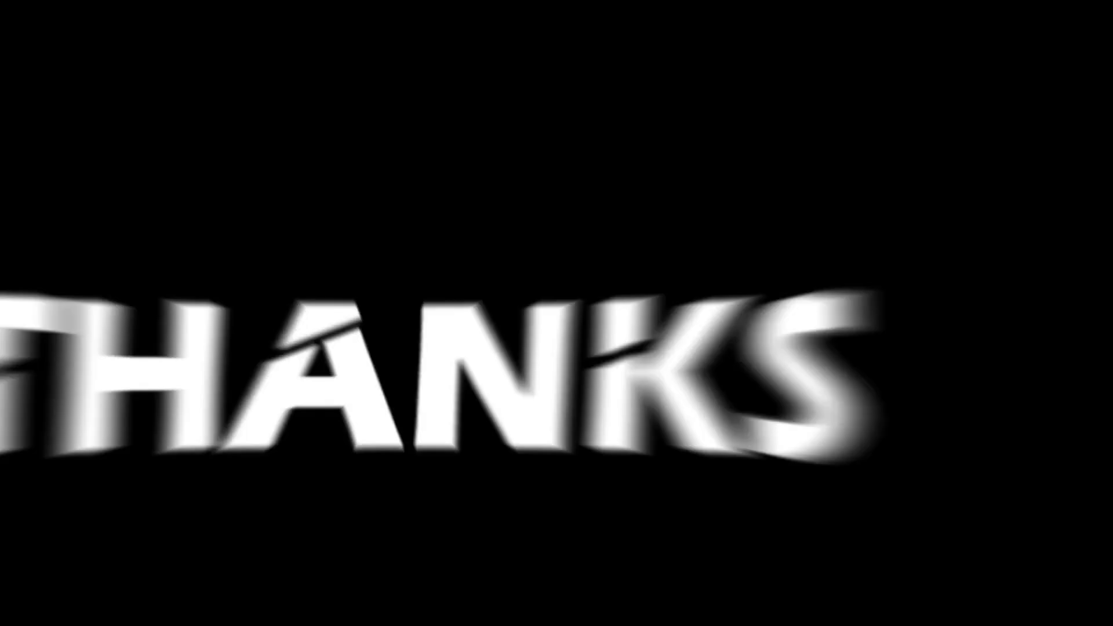